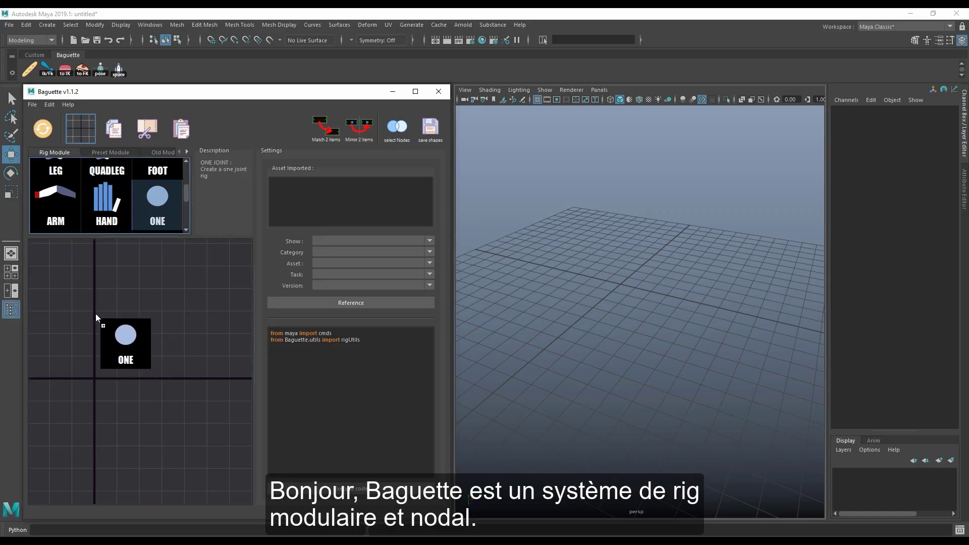
# Step: Name the One module's controller First, set its side to Left, and enable the prepended name That
pyautogui.write('First')
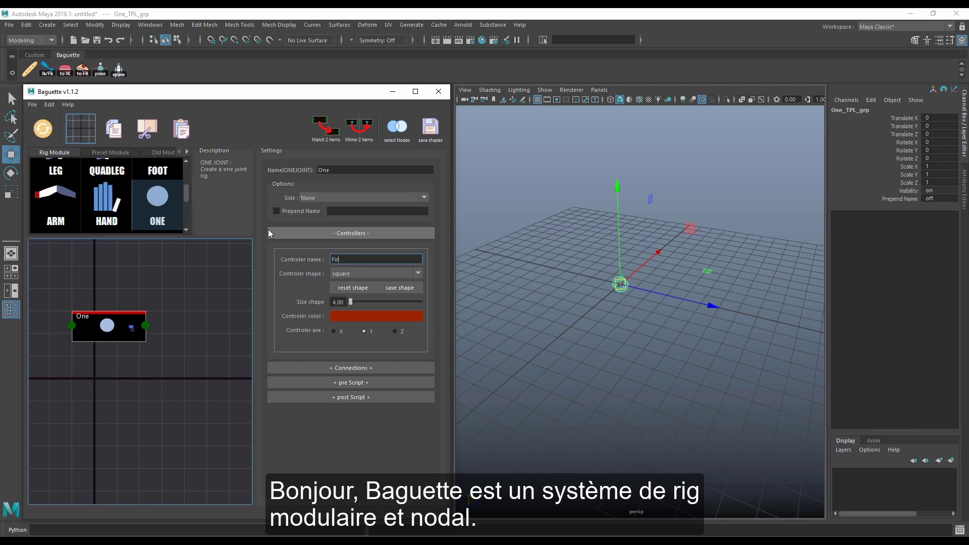
pyautogui.click(347, 199)
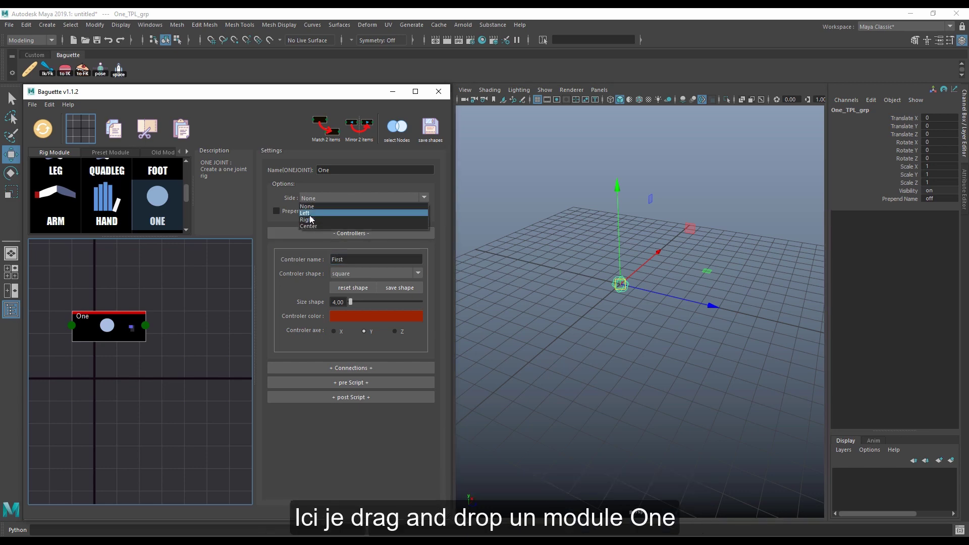
pyautogui.click(309, 212)
pyautogui.click(349, 212)
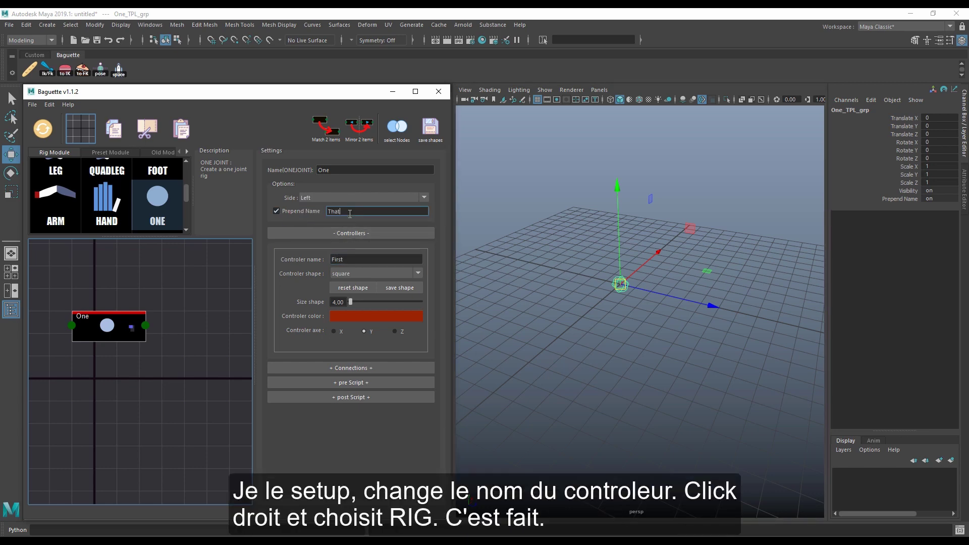
# Step: Return the rigged One module to template, place it at about X 0.4, Y 3, Z -3.3, and rig it again
pyautogui.moveTo(97, 329); pyautogui.dragTo(99, 311, button='right')
pyautogui.moveTo(641, 329); pyautogui.dragTo(710, 309)
pyautogui.moveTo(105, 328); pyautogui.dragTo(94, 316, button='right')
pyautogui.moveTo(621, 288); pyautogui.dragTo(568, 227)
pyautogui.rightClick(107, 326)
pyautogui.click(119, 312)
# Step: Duplicate the One module, place the copy's template at about X 4.3, Y 0.5, Z 7.9, and rig the copy
pyautogui.rightClick(107, 327)
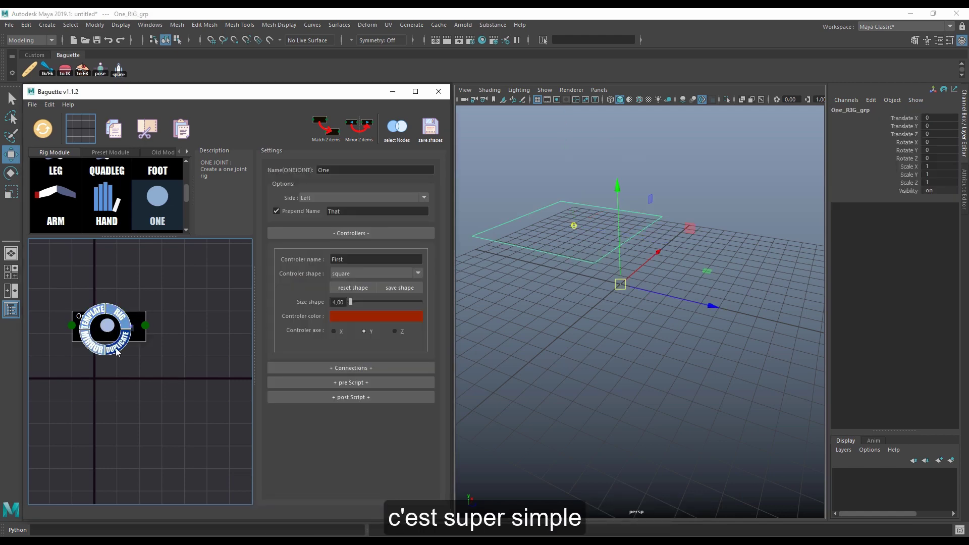
pyautogui.click(118, 355)
pyautogui.moveTo(90, 374); pyautogui.dragTo(205, 397)
pyautogui.moveTo(584, 231); pyautogui.dragTo(783, 280)
pyautogui.rightClick(210, 389)
pyautogui.click(222, 380)
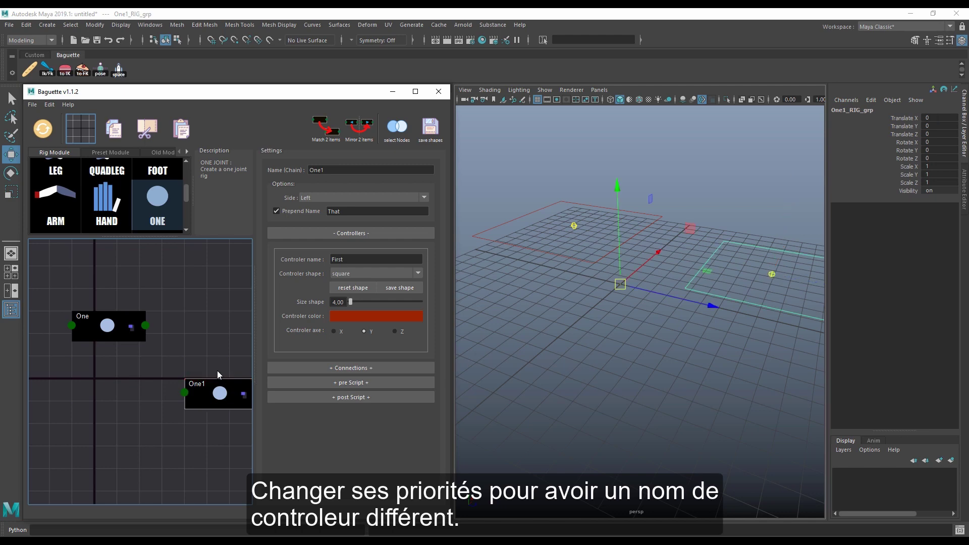
# Step: Set the prepended name of the One1 module to This and rig the module again
pyautogui.moveTo(217, 389); pyautogui.dragTo(169, 389, button='middle')
pyautogui.doubleClick(329, 211)
pyautogui.write('This')
pyautogui.rightClick(167, 397)
pyautogui.click(183, 380)
# Step: Select the rigged controllers in the viewport to check their names
pyautogui.click(191, 358)
pyautogui.click(612, 253)
pyautogui.click(712, 287)
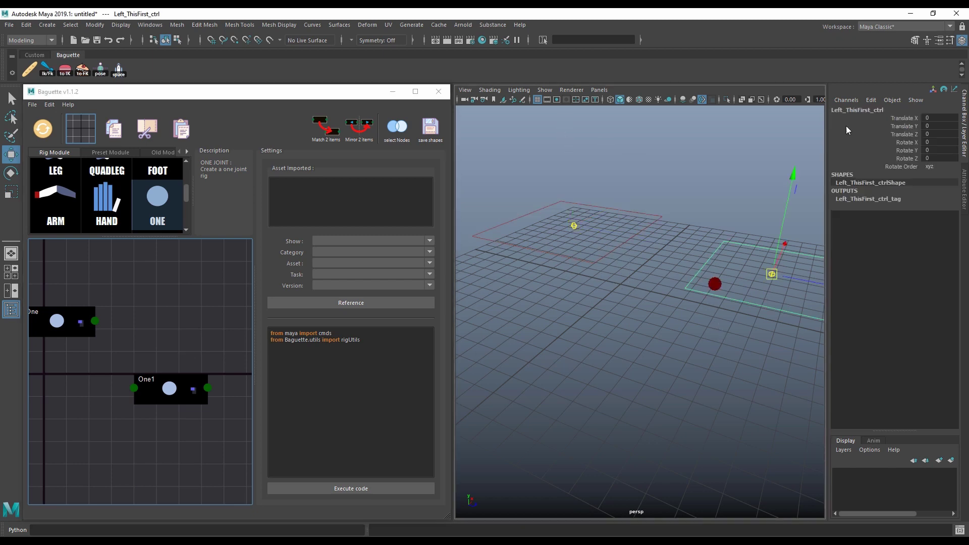
pyautogui.click(617, 247)
# Step: Set the One1 controller colour to light blue, swatch 19, and rig the module again
pyautogui.click(154, 385)
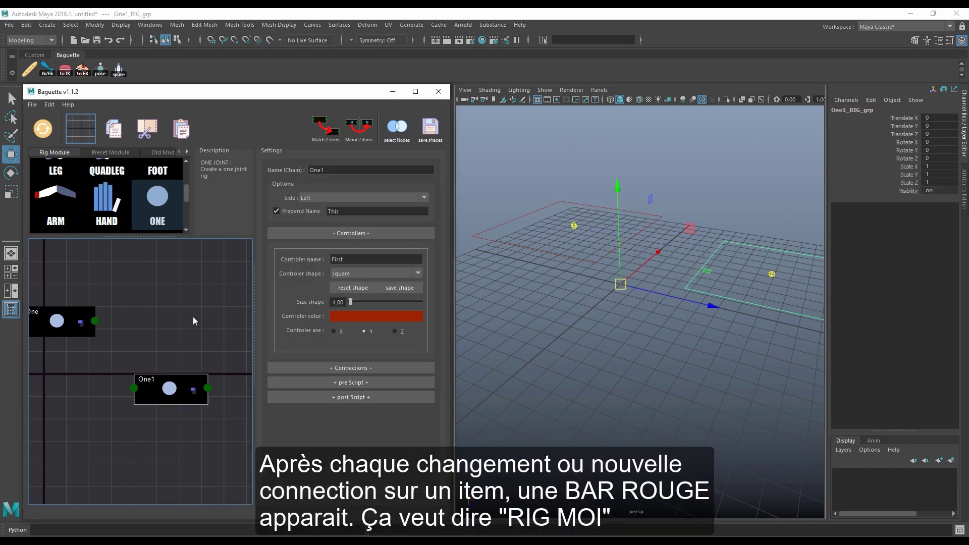
pyautogui.click(361, 313)
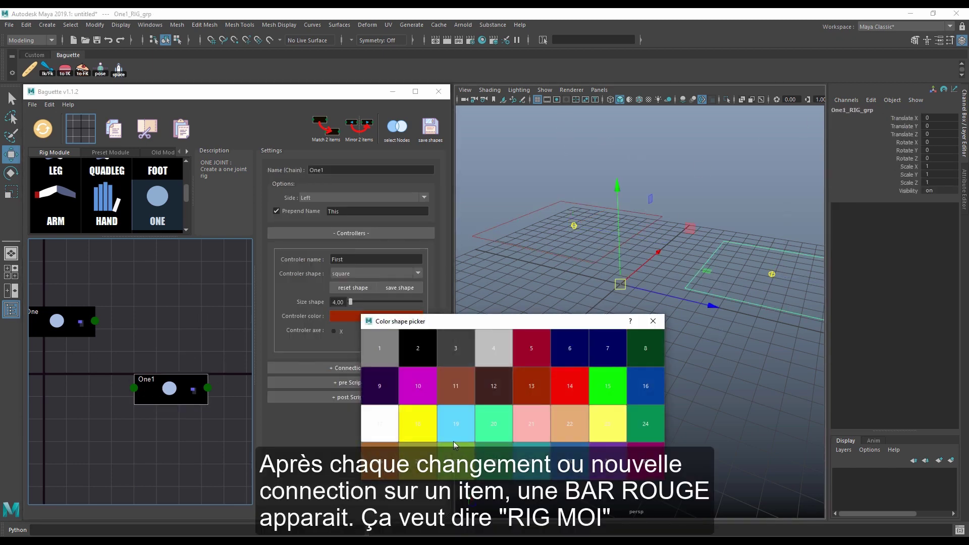
pyautogui.click(446, 423)
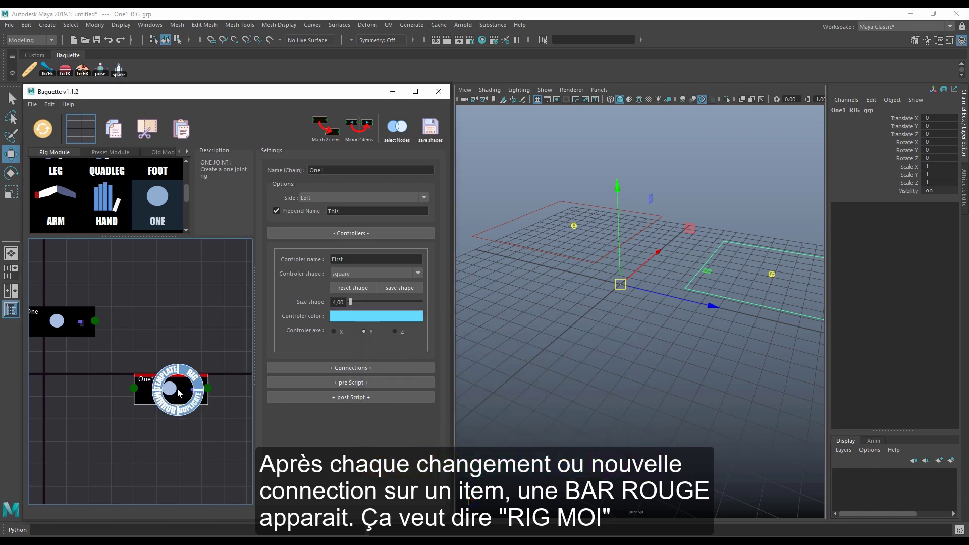
# Step: Test-move the rigged controller of the One module in the viewport and undo the move
pyautogui.click(732, 267)
pyautogui.moveTo(628, 266); pyautogui.dragTo(535, 200)
pyautogui.hotkey('ctrl', 'z')
# Step: Connect the output of the One module to the input of One1 and rig One1 to apply the connection
pyautogui.moveTo(95, 320); pyautogui.dragTo(115, 332)
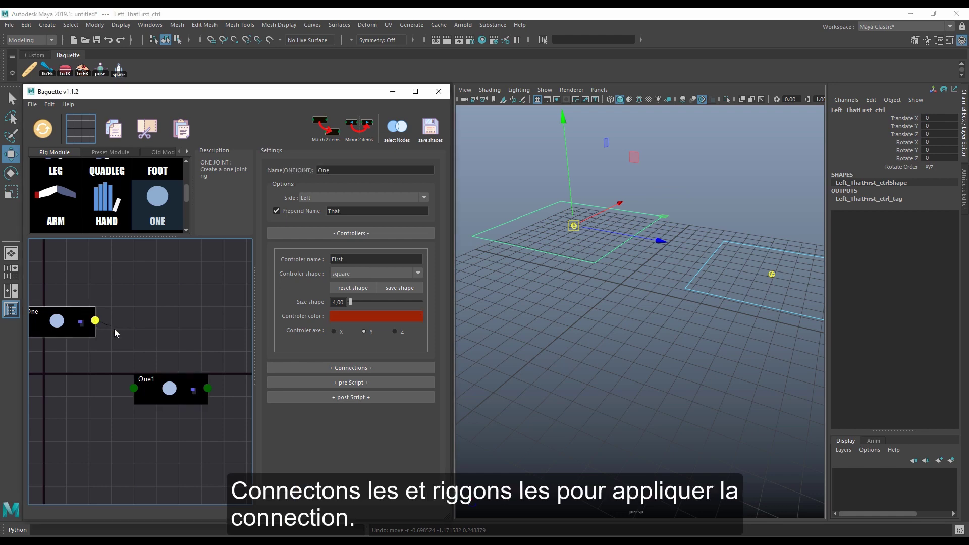
pyautogui.moveTo(136, 392); pyautogui.dragTo(134, 389)
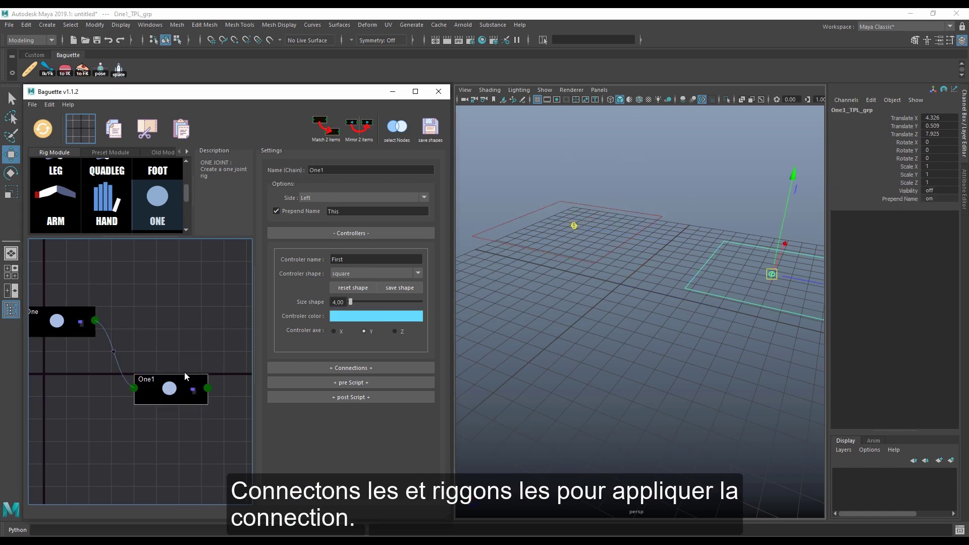
# Step: Test-move the One module's controller with One1 connected to it, and undo the move
pyautogui.click(582, 259)
pyautogui.moveTo(575, 225); pyautogui.dragTo(518, 253)
pyautogui.scroll(-3, 577, 281)
pyautogui.hotkey('ctrl', 'z')
# Step: Set One's controller shape to circle, choose a half-round preset for One1, and rig both modules
pyautogui.keyDown('alt'); pyautogui.moveTo(646, 281); pyautogui.dragTo(626, 292); pyautogui.keyUp('alt')
pyautogui.click(66, 323)
pyautogui.click(375, 273)
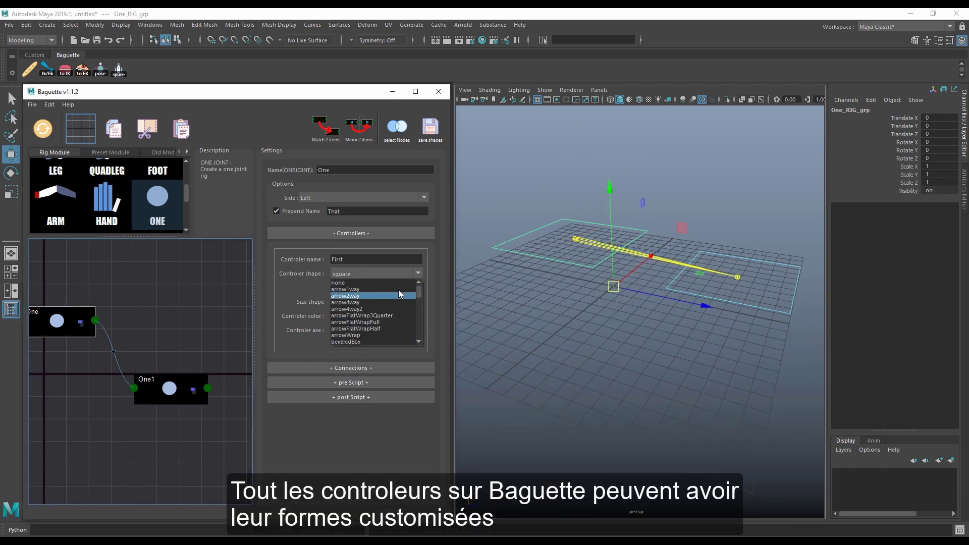
pyautogui.click(404, 343)
pyautogui.click(169, 393)
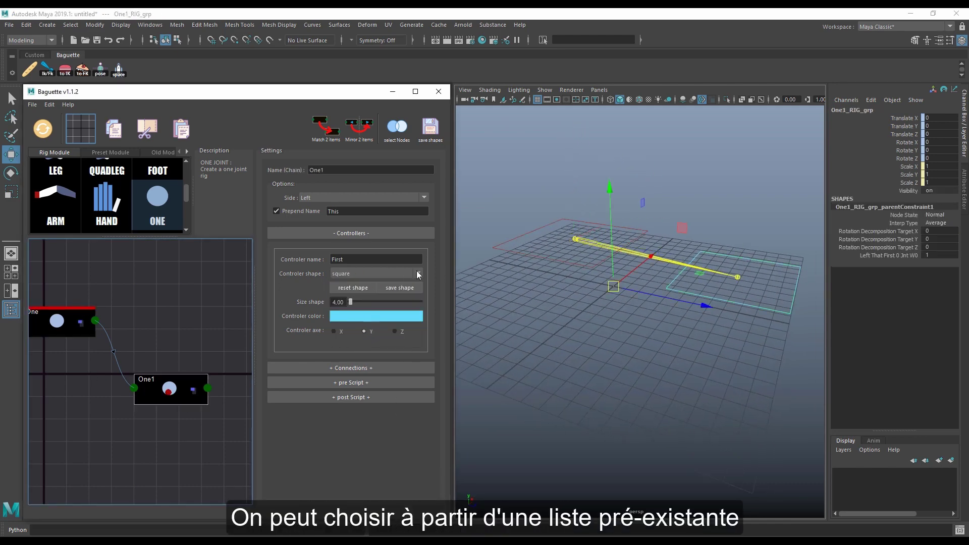
pyautogui.click(374, 273)
pyautogui.click(366, 296)
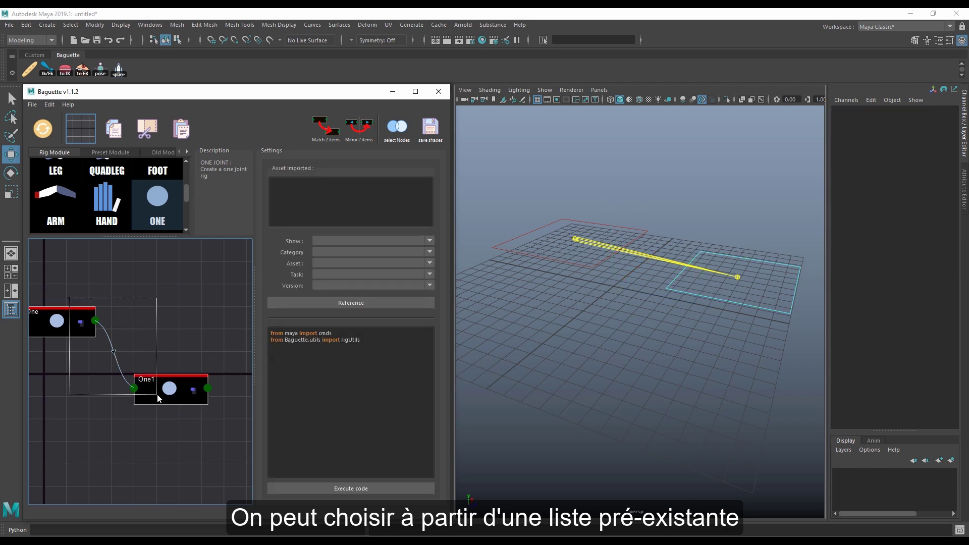
# Step: Switch to component selection and raise a control point of One's circle controller to customise its shape
pyautogui.click(558, 261)
pyautogui.press('F8')
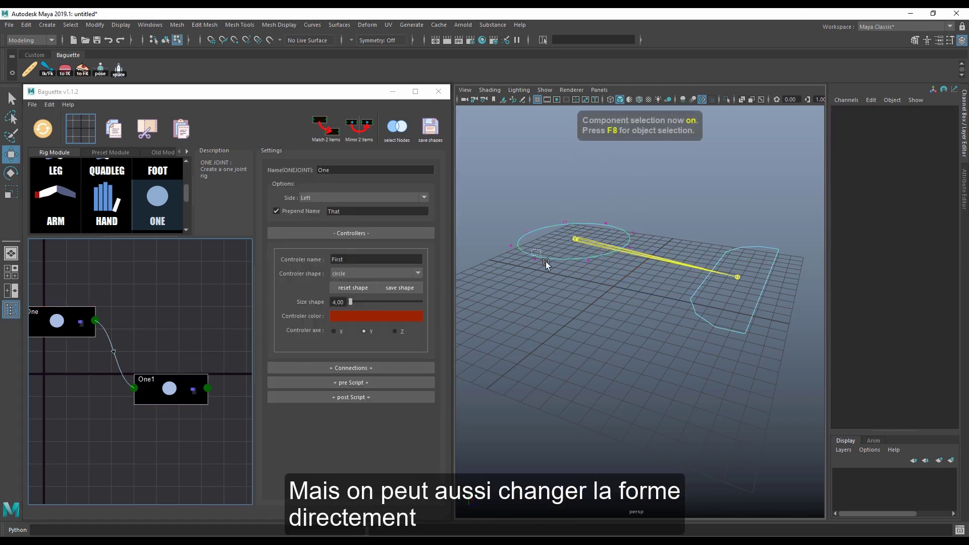
pyautogui.click(584, 231)
pyautogui.moveTo(584, 231); pyautogui.dragTo(584, 206)
# Step: Reshape One1's controller curve by moving its near control points and raising its far ones
pyautogui.moveTo(709, 317); pyautogui.dragTo(757, 342)
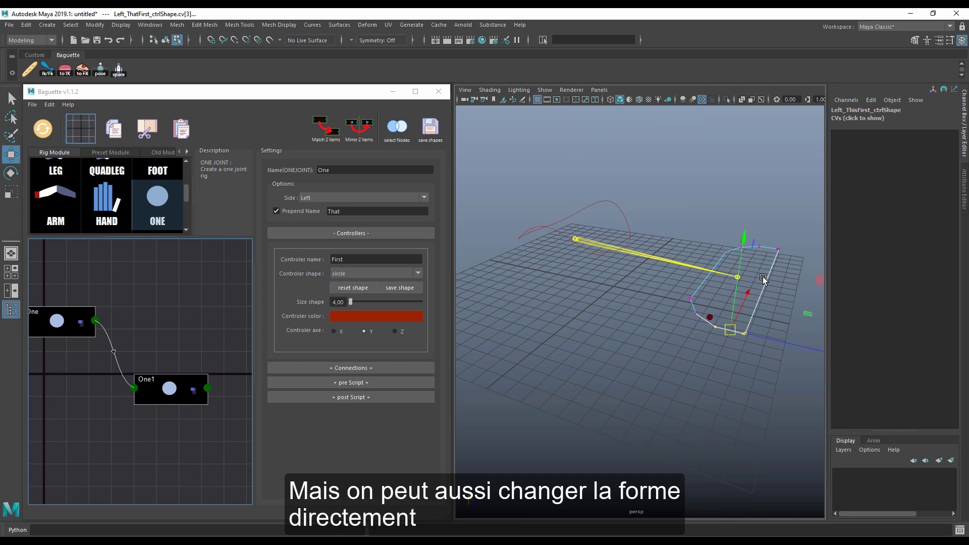
pyautogui.moveTo(737, 296); pyautogui.dragTo(734, 323)
pyautogui.moveTo(718, 231); pyautogui.dragTo(755, 263)
pyautogui.moveTo(736, 244); pyautogui.dragTo(732, 206)
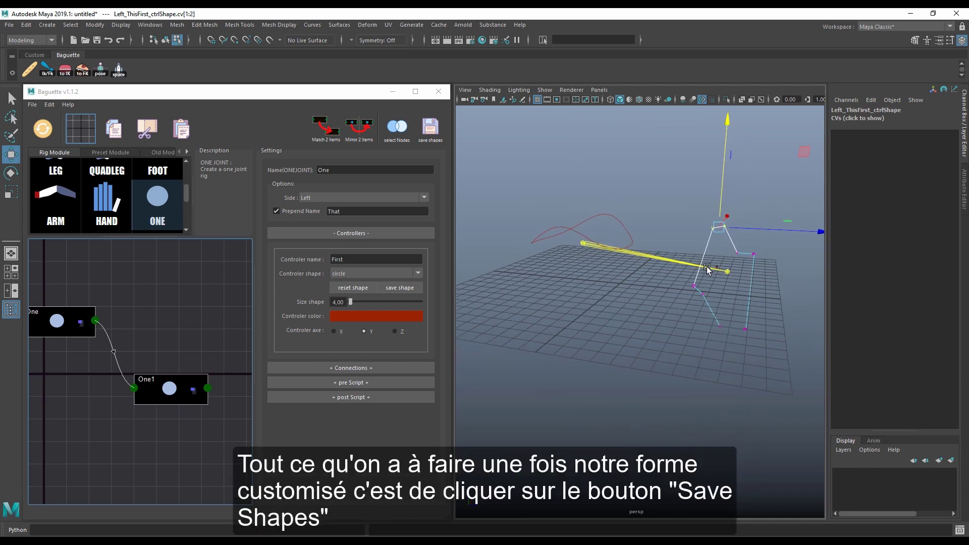
# Step: Return to object selection, save the customised controller shapes, and rebuild both modules from template to rig
pyautogui.press('F8')
pyautogui.click(430, 129)
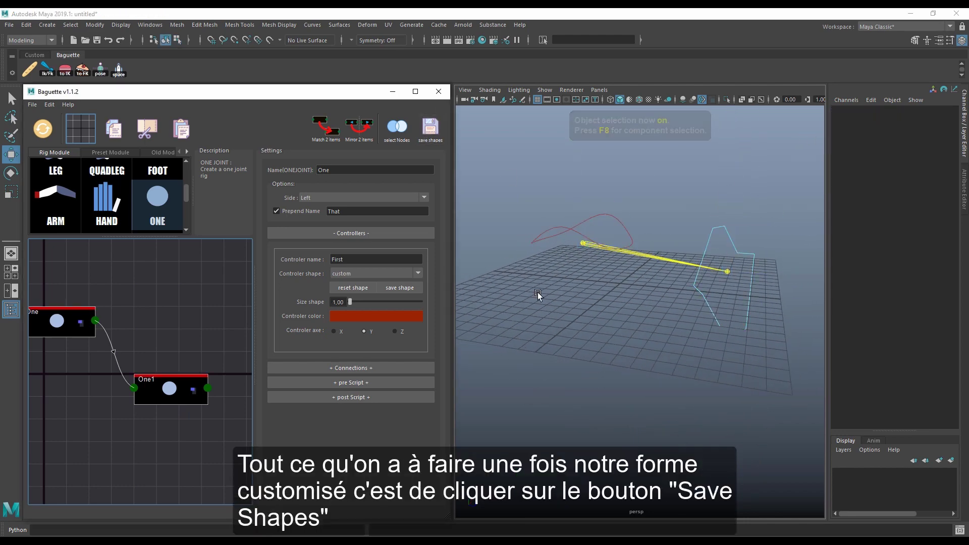
pyautogui.click(170, 388)
pyautogui.click(170, 387)
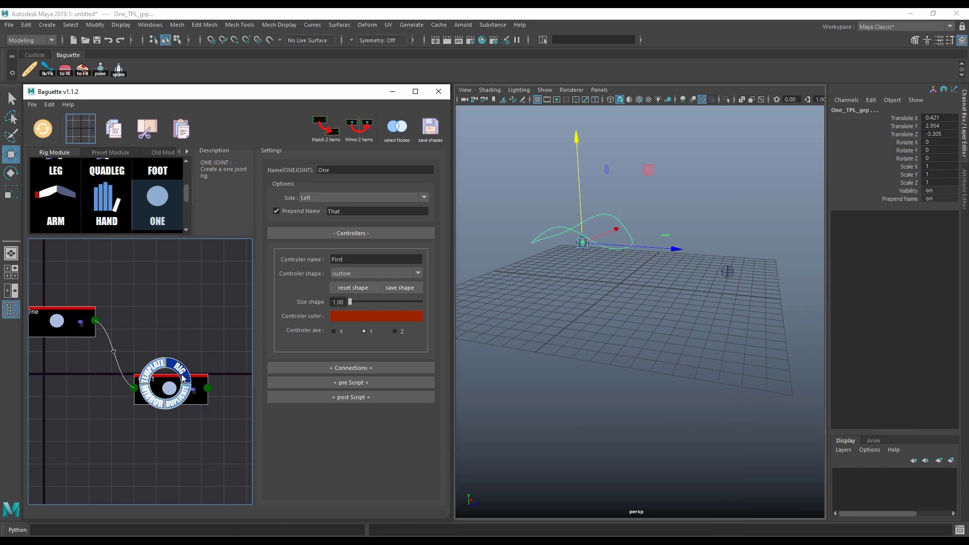
pyautogui.keyDown('alt'); pyautogui.moveTo(778, 244); pyautogui.dragTo(757, 248); pyautogui.keyUp('alt')
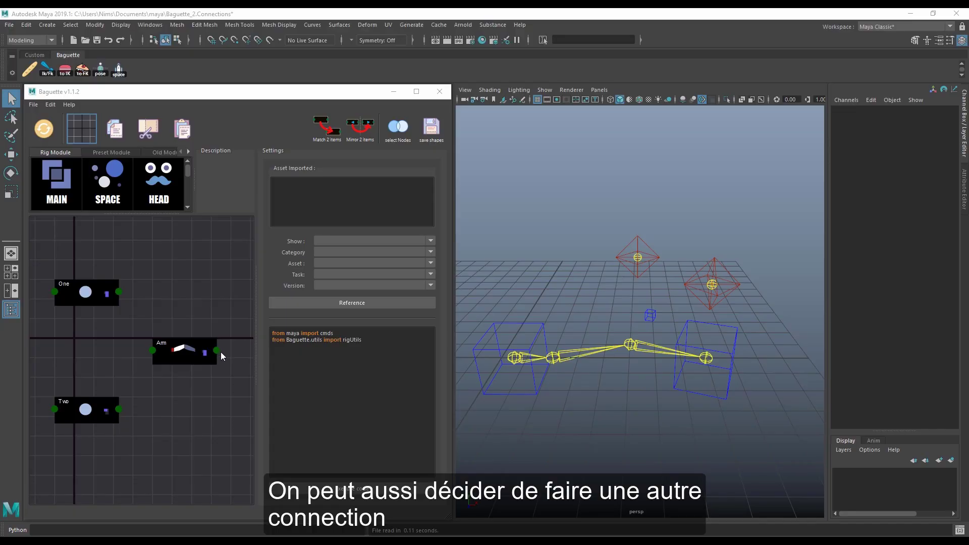
# Step: Add an input connection for the HandIk controller's 0_grpOffset on the Arm module
pyautogui.moveTo(141, 329); pyautogui.dragTo(169, 353)
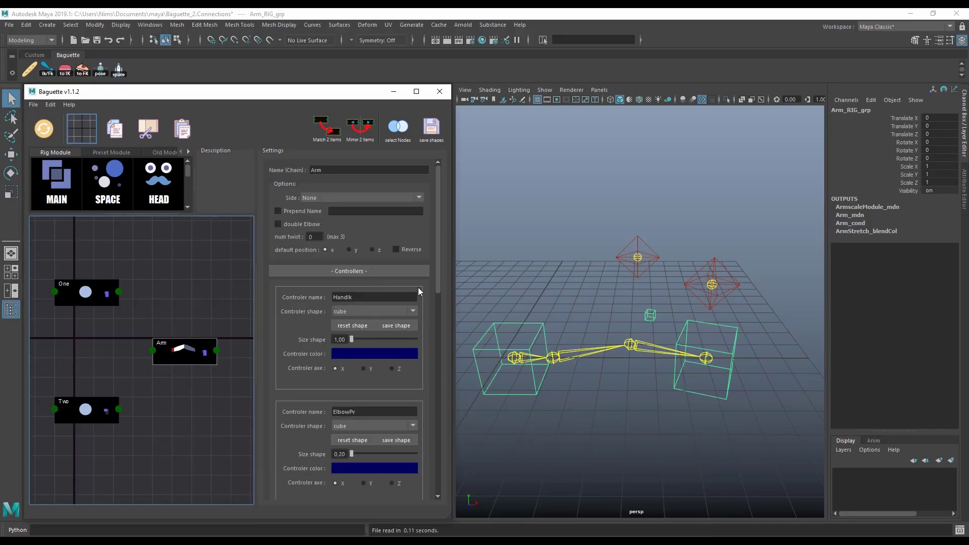
pyautogui.moveTo(438, 260); pyautogui.dragTo(438, 472)
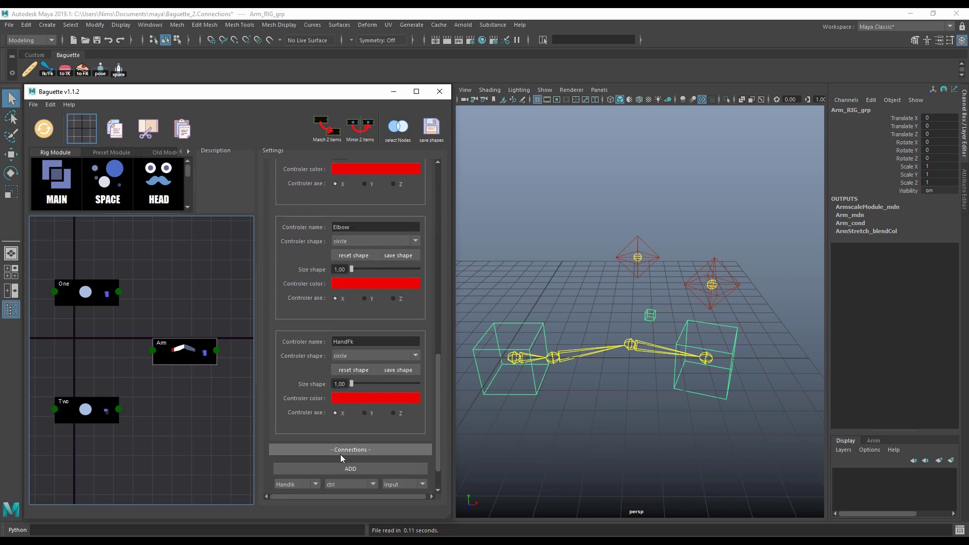
pyautogui.scroll(-1, 338, 455)
pyautogui.click(298, 455)
pyautogui.click(348, 454)
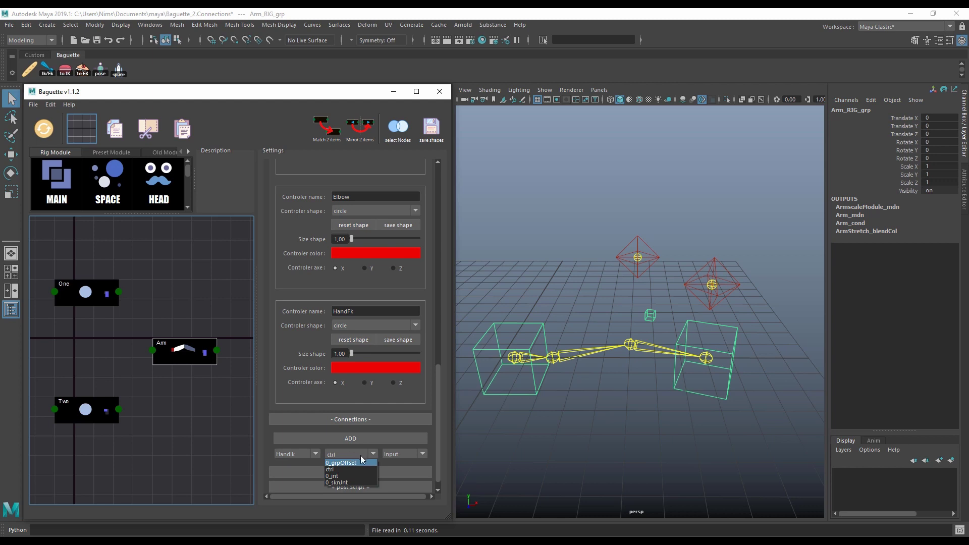
pyautogui.click(353, 462)
pyautogui.click(379, 439)
# Step: Add a second Arm input connection for the ElbowPv controller's 0_grpOffset
pyautogui.click(298, 454)
pyautogui.click(293, 469)
pyautogui.scroll(-3, 354, 429)
pyautogui.click(359, 379)
pyautogui.click(348, 387)
pyautogui.click(350, 364)
# Step: Add an output connection for the MainIkPosition ctrl on the Two module
pyautogui.moveTo(97, 376); pyautogui.dragTo(93, 407)
pyautogui.click(344, 370)
pyautogui.click(411, 402)
pyautogui.click(414, 419)
pyautogui.click(399, 388)
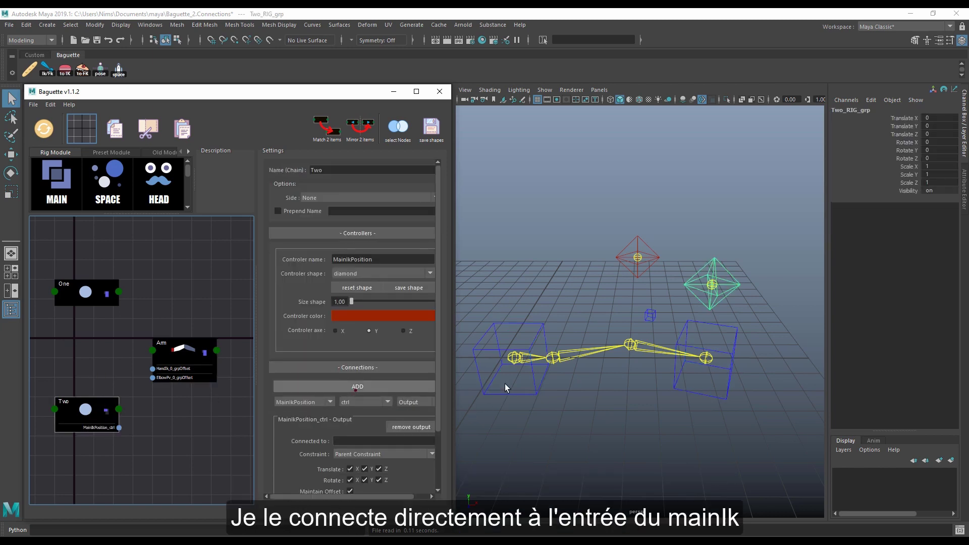
# Step: Connect Two's MainIkPosition_ctrl output to the Arm's HandIk input and One's output to its ElbowPv input, and rig the Arm
pyautogui.moveTo(149, 376); pyautogui.dragTo(153, 369)
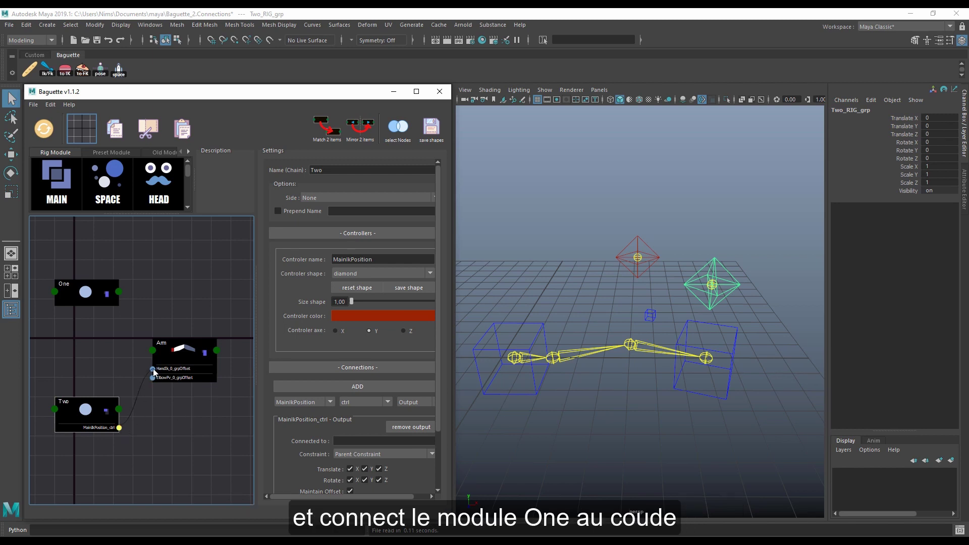
pyautogui.moveTo(116, 292); pyautogui.dragTo(152, 378)
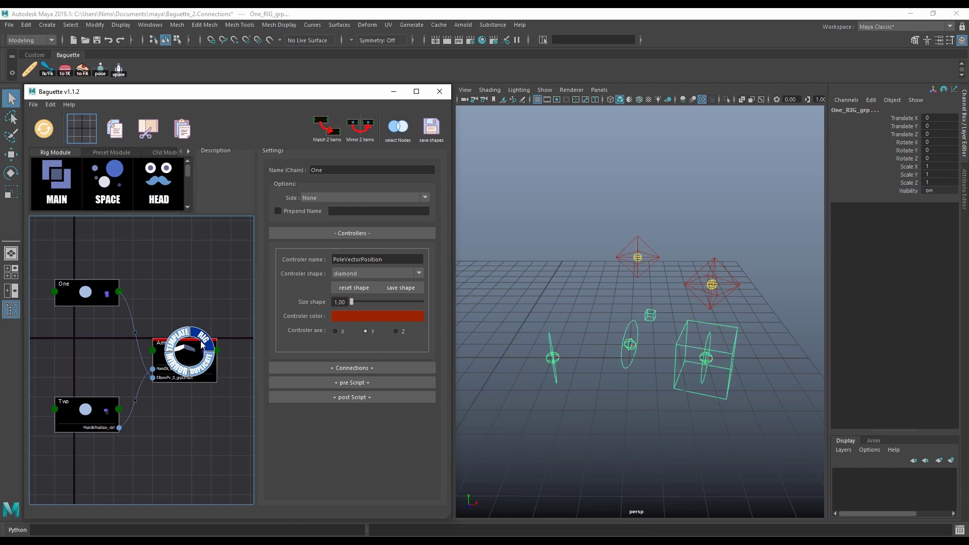
# Step: Hide the arm's FK controls, test-move the MainIkPosition controller, and undo the move
pyautogui.click(714, 406)
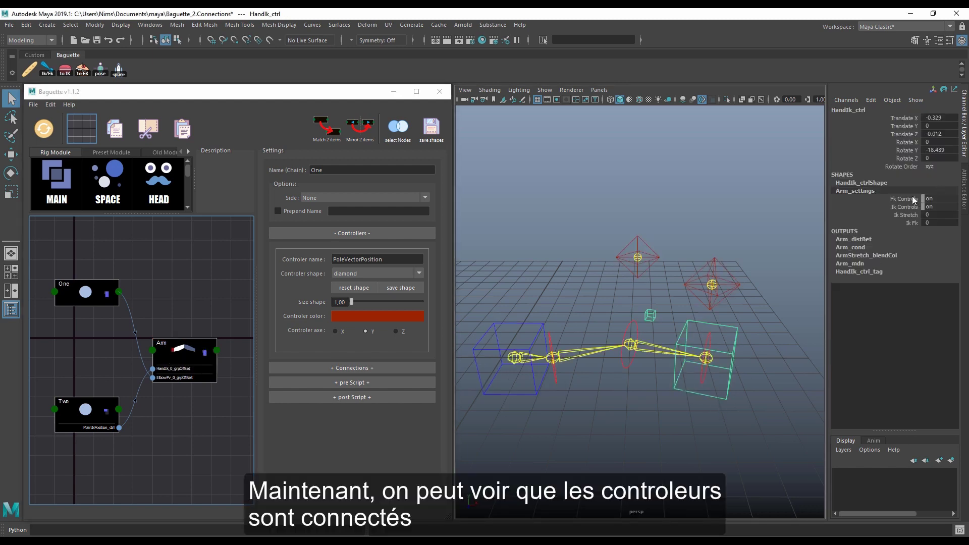
pyautogui.click(721, 297)
pyautogui.press('w')
pyautogui.moveTo(716, 286); pyautogui.dragTo(715, 299)
pyautogui.hotkey('ctrl', 'z')
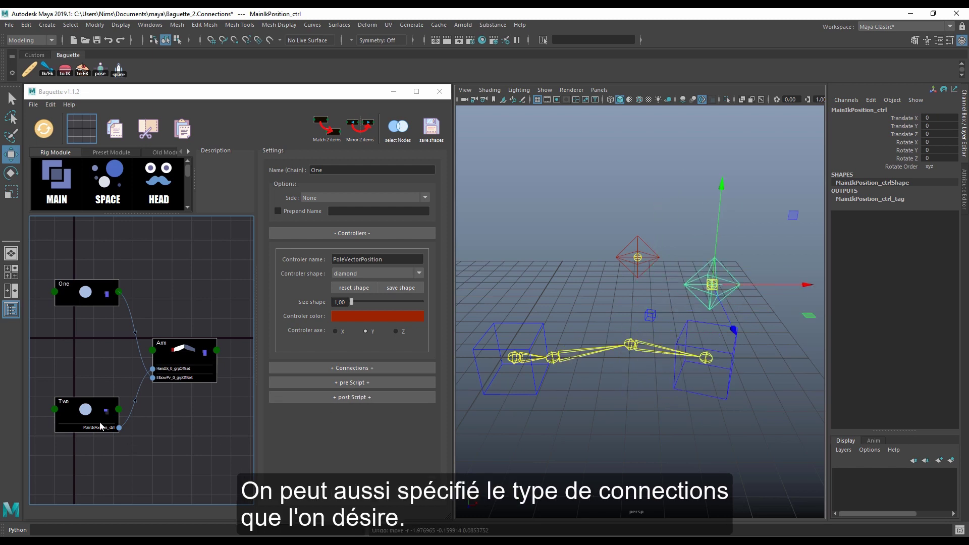
# Step: Set the constraint of Two's MainIkPosition output to Orient Constraint and rig the Arm module again
pyautogui.click(86, 414)
pyautogui.scroll(-2, 354, 404)
pyautogui.click(383, 394)
pyautogui.click(355, 415)
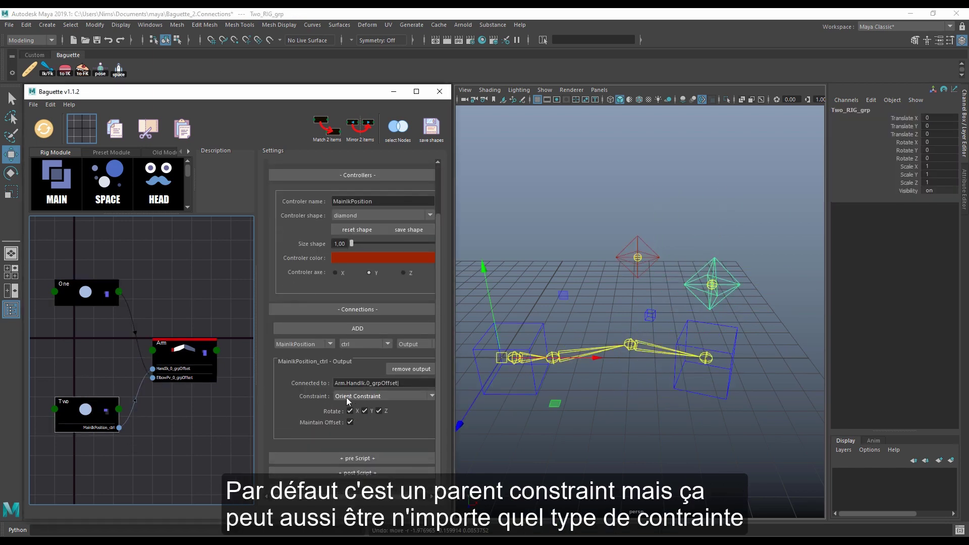
pyautogui.click(358, 397)
pyautogui.click(355, 417)
pyautogui.click(191, 330)
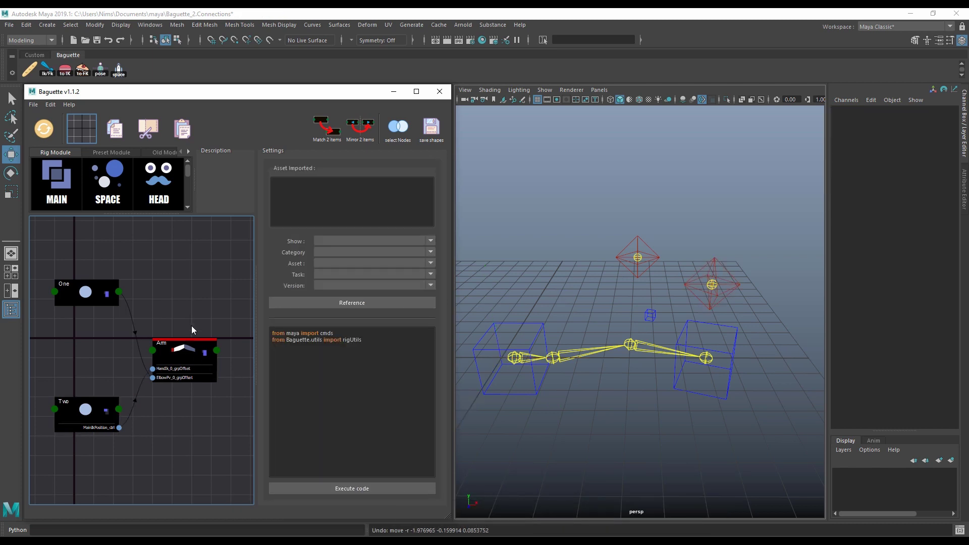
pyautogui.rightClick(197, 355)
pyautogui.click(211, 344)
# Step: Test the constraint by moving the MainIkPosition controller about -0.9 in X and rotating it about -12, -25, -14 degrees
pyautogui.click(727, 306)
pyautogui.moveTo(710, 285)
pyautogui.mouseDown()
pyautogui.moveTo(697, 269)
pyautogui.moveTo(687, 286)
pyautogui.moveTo(704, 290)
pyautogui.moveTo(699, 277)
pyautogui.mouseUp()
pyautogui.press('e')
pyautogui.press('w')
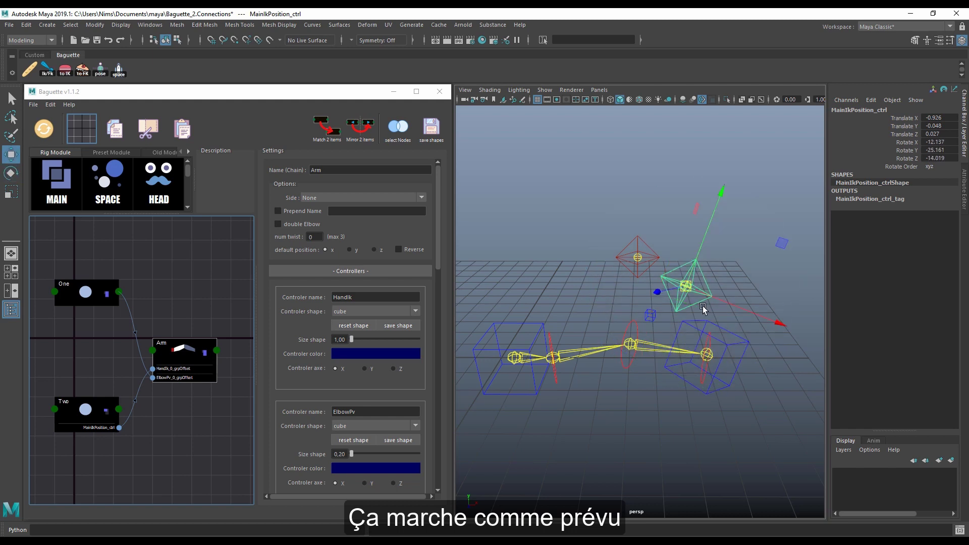
# Step: Remove the connection from One to the Arm, and add a Float attribute named Up to One's PoleVectorPosition controller
pyautogui.moveTo(98, 341); pyautogui.dragTo(143, 337)
pyautogui.moveTo(139, 302); pyautogui.dragTo(140, 304)
pyautogui.click(349, 367)
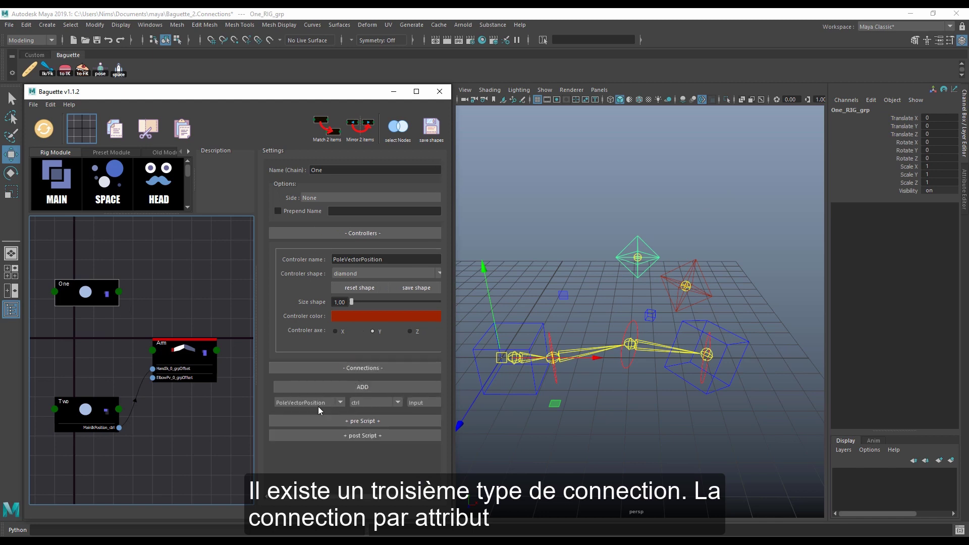
pyautogui.click(426, 403)
pyautogui.click(423, 418)
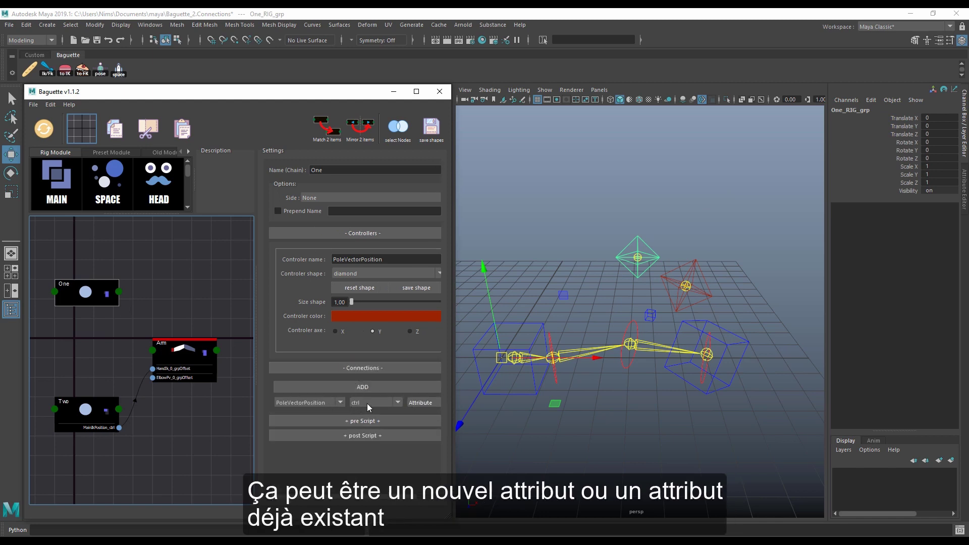
pyautogui.click(363, 388)
pyautogui.scroll(-3, 382, 353)
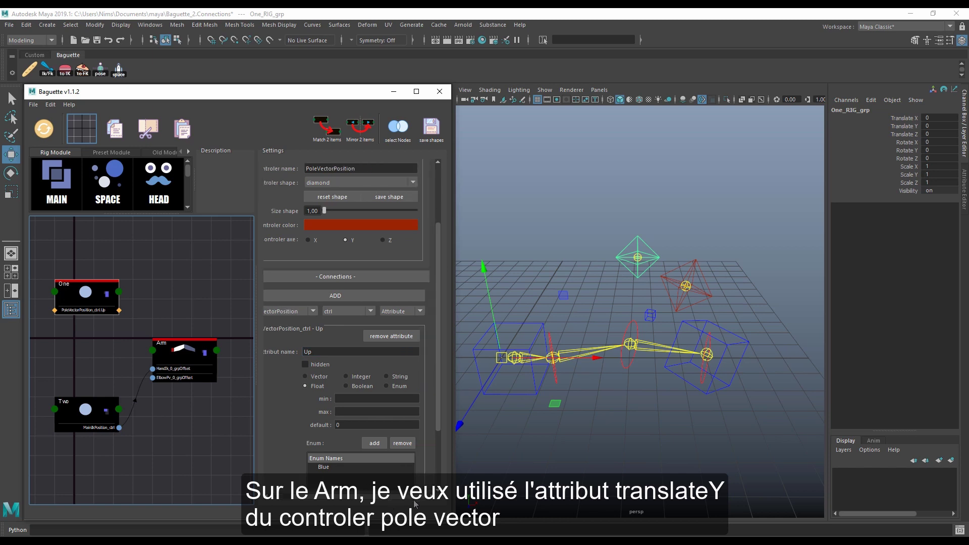
# Step: Add an Attribute connection for the ElbowPv ctrl on the Arm module
pyautogui.click(180, 354)
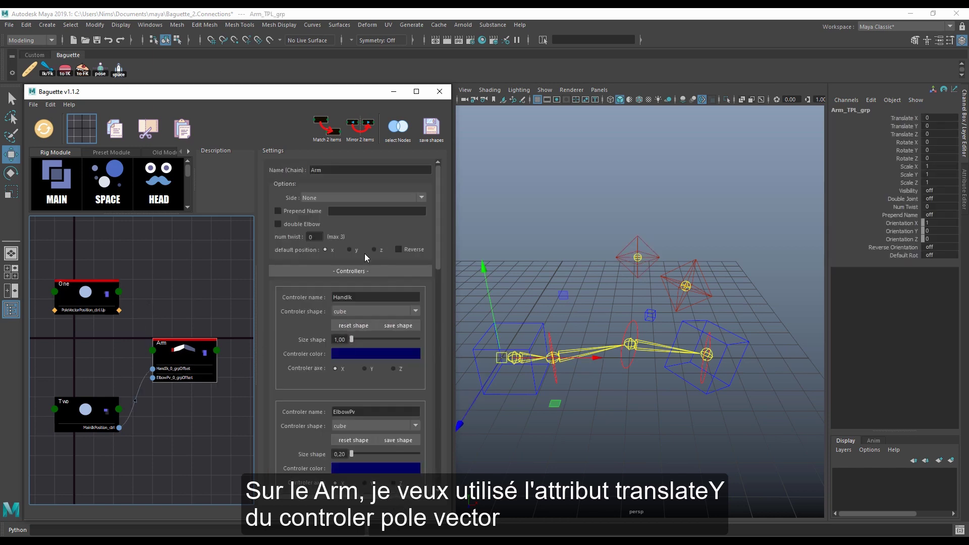
pyautogui.click(363, 273)
pyautogui.click(300, 321)
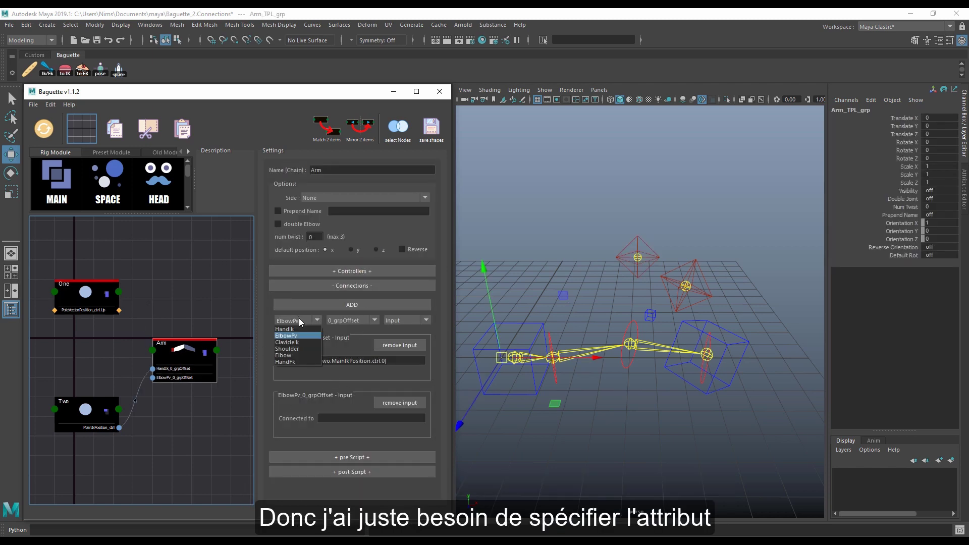
pyautogui.click(298, 335)
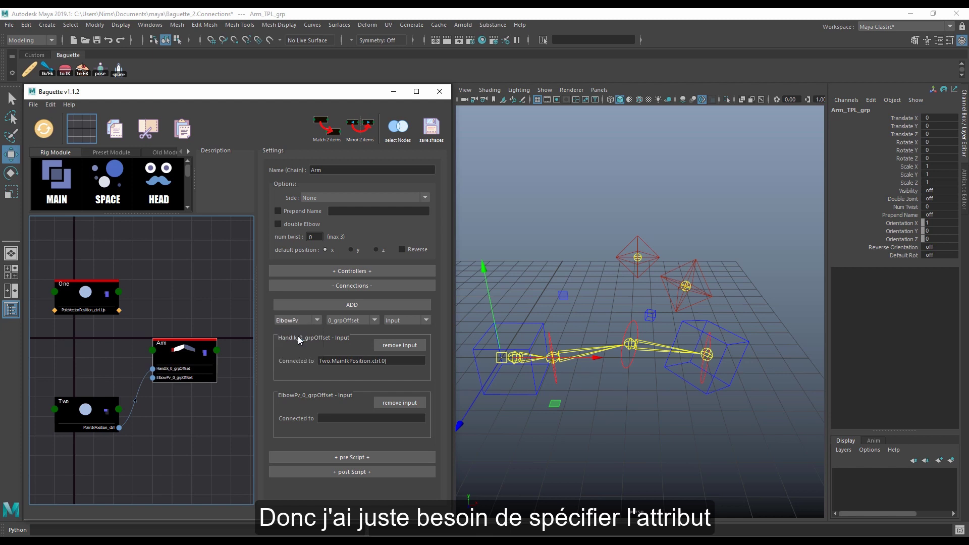
pyautogui.click(407, 321)
pyautogui.click(400, 343)
pyautogui.click(351, 319)
pyautogui.click(339, 335)
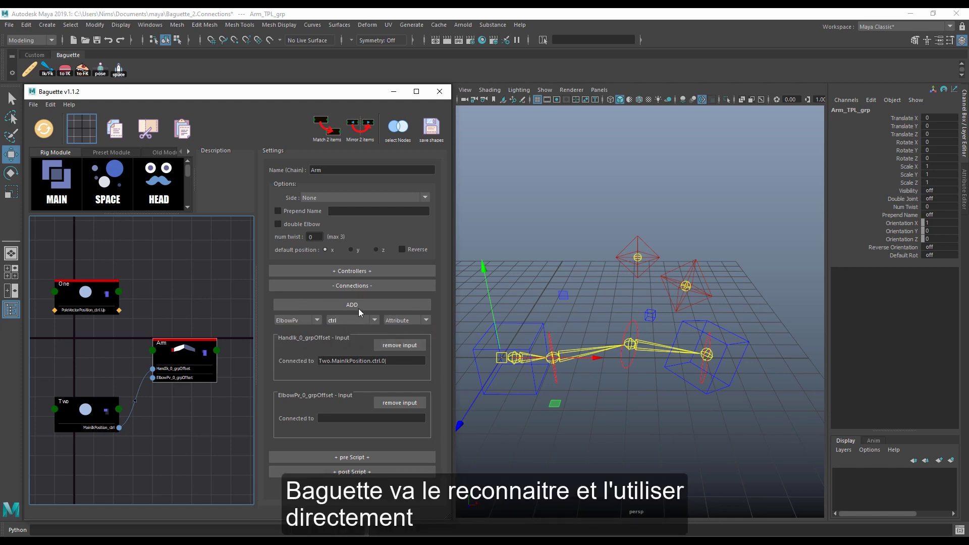
pyautogui.click(352, 305)
# Step: Name the Arm's new ElbowPv attribute translateY and connect the Up attribute of One's PoleVectorPosition controller to it
pyautogui.scroll(-2, 347, 456)
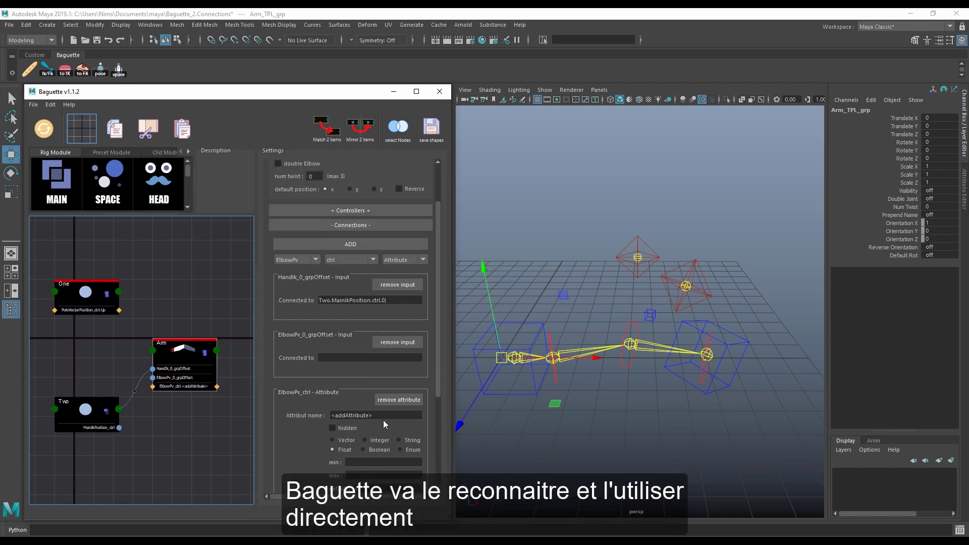
pyautogui.write('anslateY')
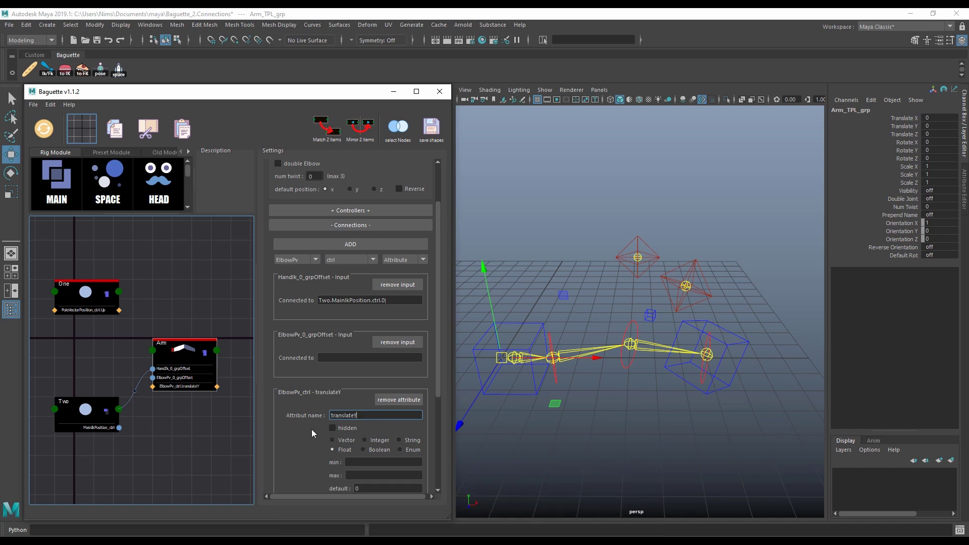
pyautogui.press('Return')
pyautogui.scroll(-2, 304, 426)
pyautogui.moveTo(119, 310); pyautogui.dragTo(153, 386)
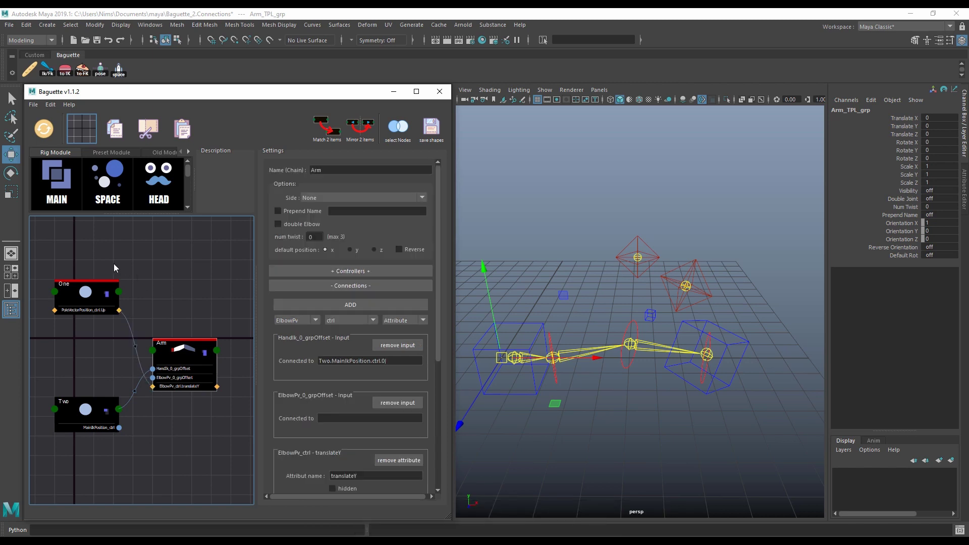
# Step: Rig the Arm module again and test the PoleVectorPosition controller's Up attribute by raising it to about 1.1
pyautogui.doubleClick(181, 353)
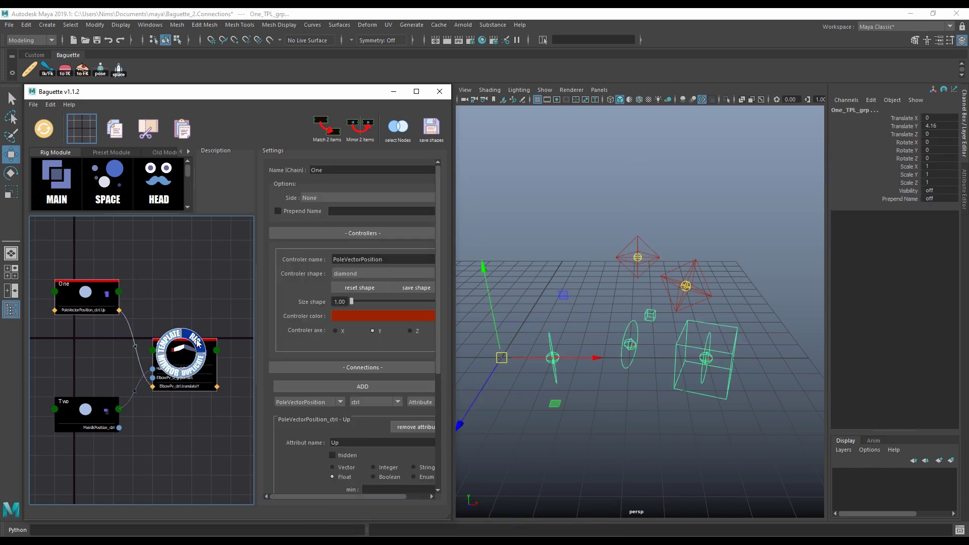
pyautogui.click(151, 310)
pyautogui.moveTo(606, 257); pyautogui.dragTo(619, 272)
pyautogui.click(913, 175)
pyautogui.moveTo(648, 235); pyautogui.dragTo(642, 234, button='middle')
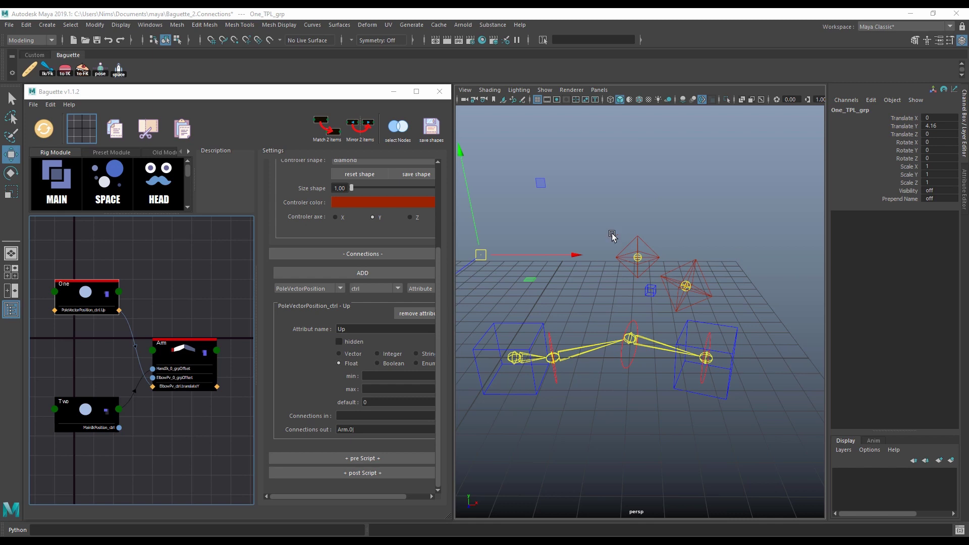
# Step: Select the PoleVectorPosition, MainIkPosition and Elbow controllers in turn, and locate their modules in the node graph
pyautogui.moveTo(606, 236); pyautogui.dragTo(655, 247)
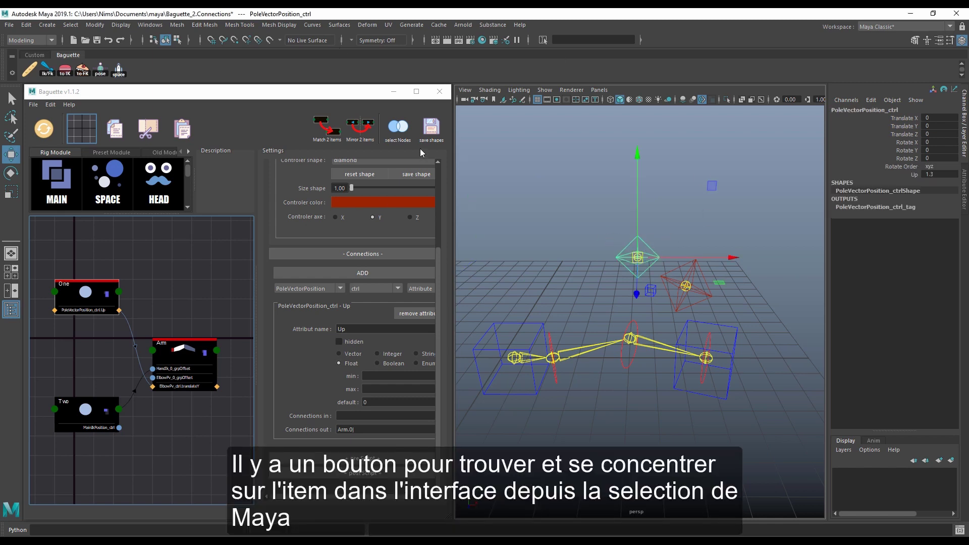
pyautogui.click(689, 274)
pyautogui.click(398, 129)
pyautogui.click(608, 380)
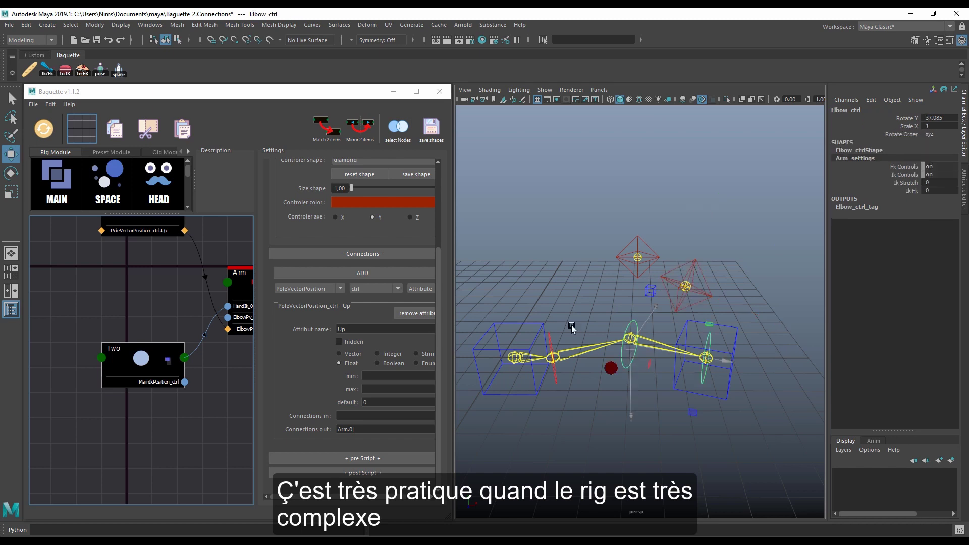
pyautogui.click(401, 128)
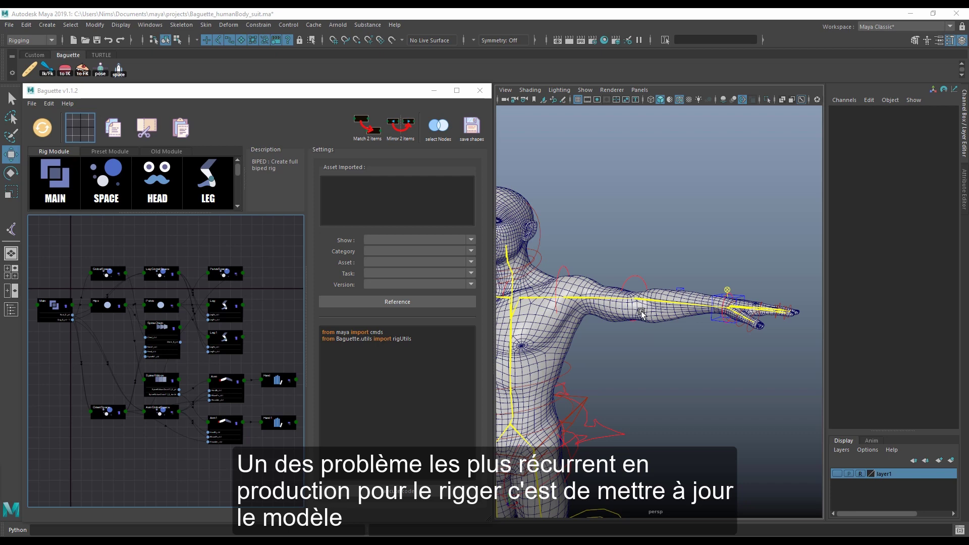
# Step: Frame the human body rig's left Arm module in the node graph and switch it to template mode
pyautogui.keyDown('alt'); pyautogui.moveTo(654, 335); pyautogui.dragTo(693, 363); pyautogui.keyUp('alt')
pyautogui.hotkey('ctrl', 'z')
pyautogui.keyDown('alt'); pyautogui.moveTo(657, 288); pyautogui.dragTo(651, 238); pyautogui.keyUp('alt')
pyautogui.click(226, 388)
pyautogui.press('f')
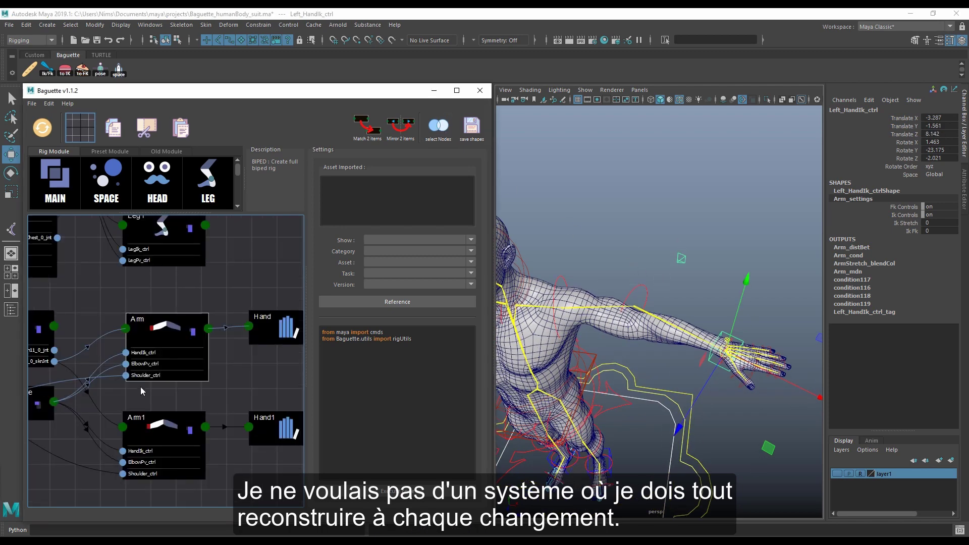
pyautogui.rightClick(168, 341)
pyautogui.click(142, 316)
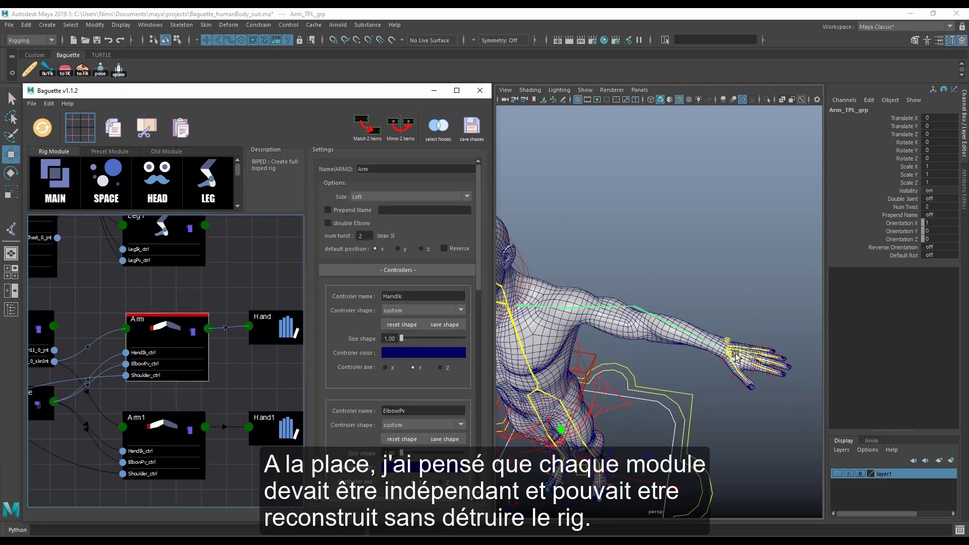
# Step: Move the left elbow's template joint to about X 23.5, Y -14.0, Z -0.5 and rig the Arm module again
pyautogui.click(645, 309)
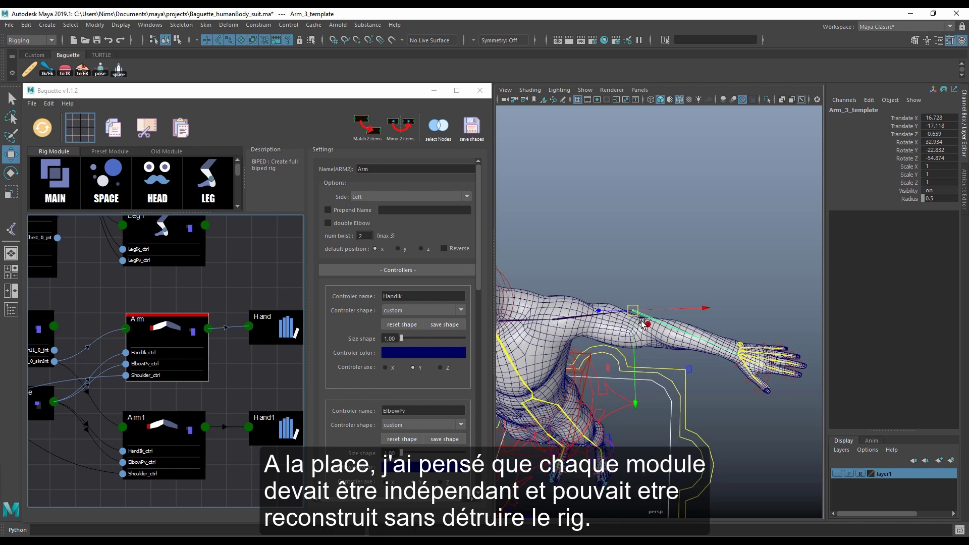
pyautogui.keyDown('alt'); pyautogui.moveTo(658, 338); pyautogui.dragTo(651, 283); pyautogui.keyUp('alt')
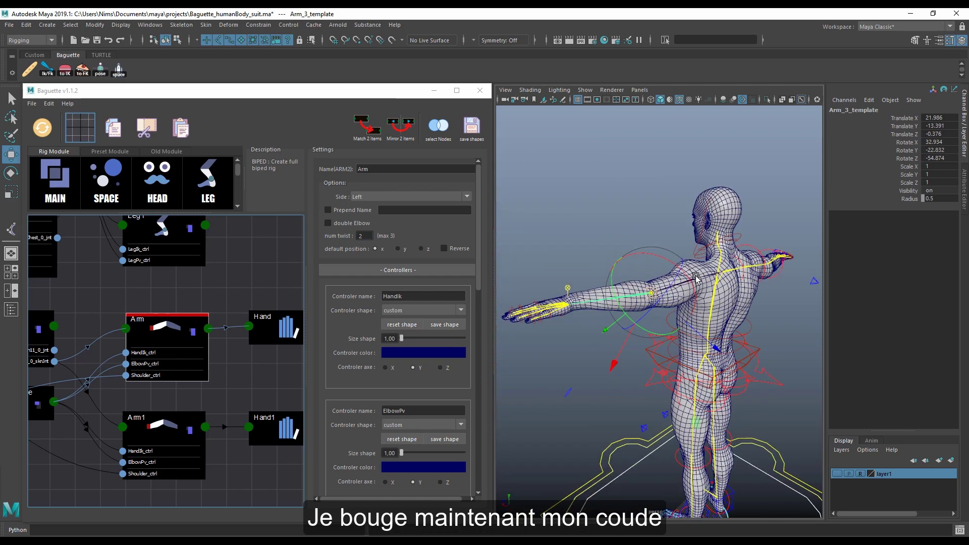
pyautogui.keyDown('alt'); pyautogui.moveTo(651, 283); pyautogui.dragTo(664, 308, button='right'); pyautogui.keyUp('alt')
pyautogui.keyDown('alt'); pyautogui.moveTo(664, 308); pyautogui.dragTo(649, 333); pyautogui.keyUp('alt')
pyautogui.moveTo(177, 330); pyautogui.dragTo(195, 314, button='right')
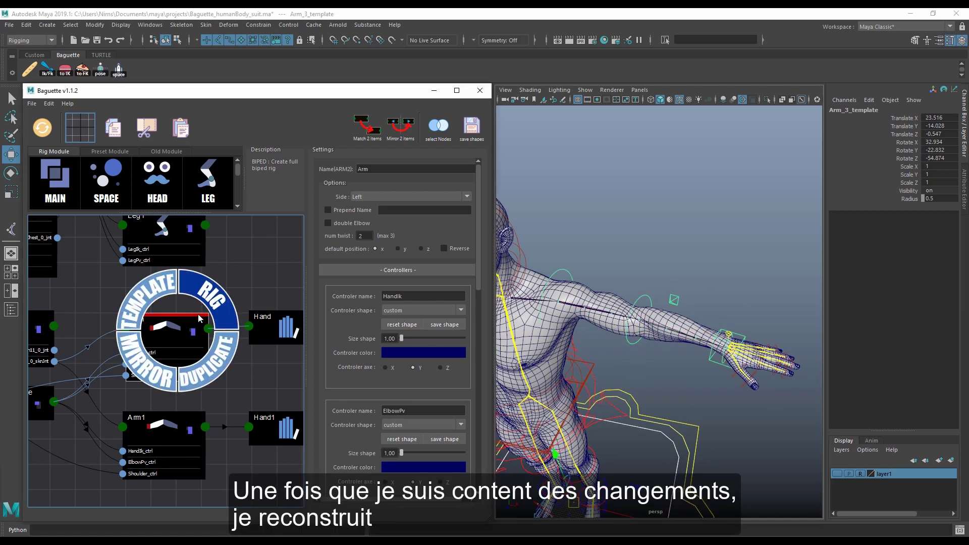
# Step: Set the left ElbowPv controller's Space to Chest and test the rebuilt arm with its controllers
pyautogui.keyDown('alt'); pyautogui.moveTo(790, 376); pyautogui.dragTo(801, 369); pyautogui.keyUp('alt')
pyautogui.click(671, 299)
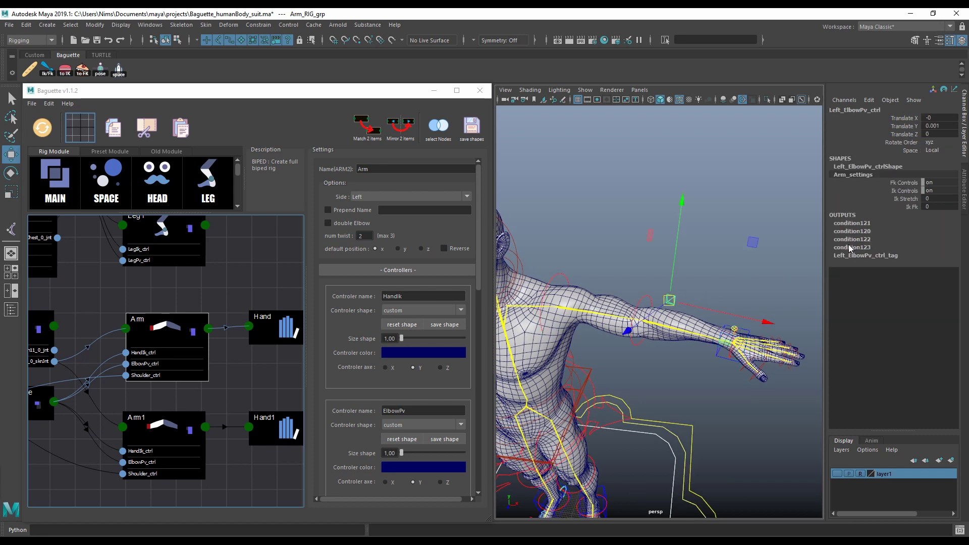
pyautogui.click(940, 151)
pyautogui.click(937, 183)
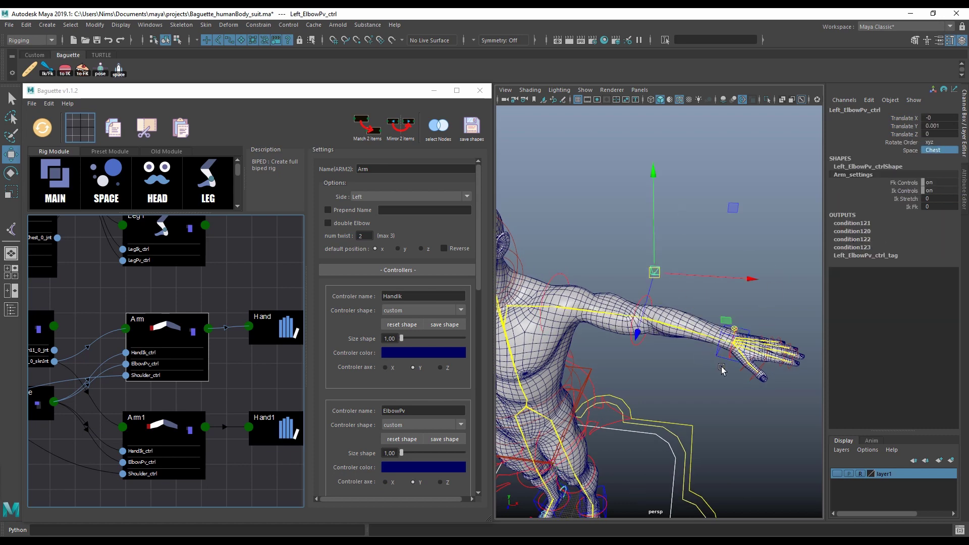
pyautogui.moveTo(655, 266); pyautogui.dragTo(707, 349)
pyautogui.click(727, 327)
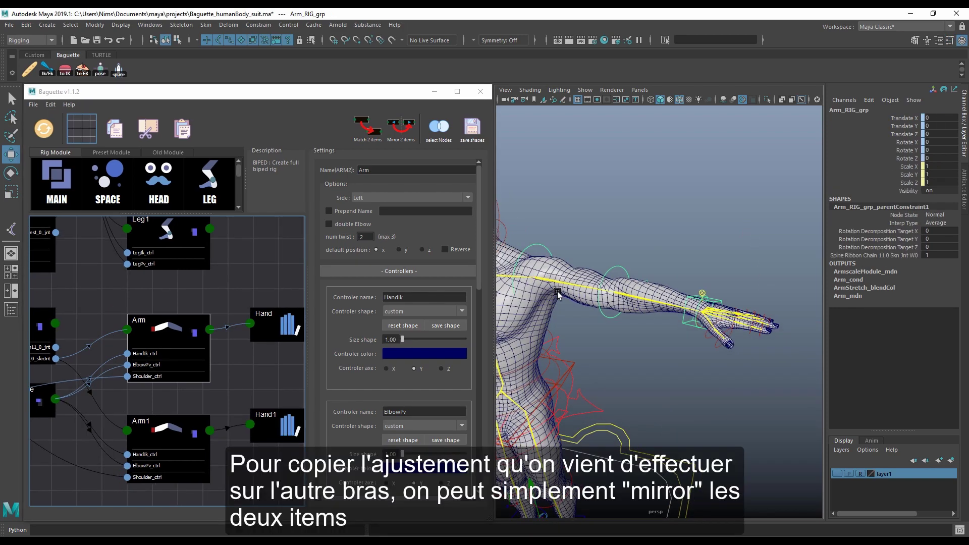
# Step: Mirror the left Arm's template adjustment onto the right Arm1 module in template mode, and rig Arm1 again
pyautogui.keyDown('alt'); pyautogui.moveTo(557, 292); pyautogui.dragTo(608, 315); pyautogui.keyUp('alt')
pyautogui.click(172, 435)
pyautogui.rightClick(172, 437)
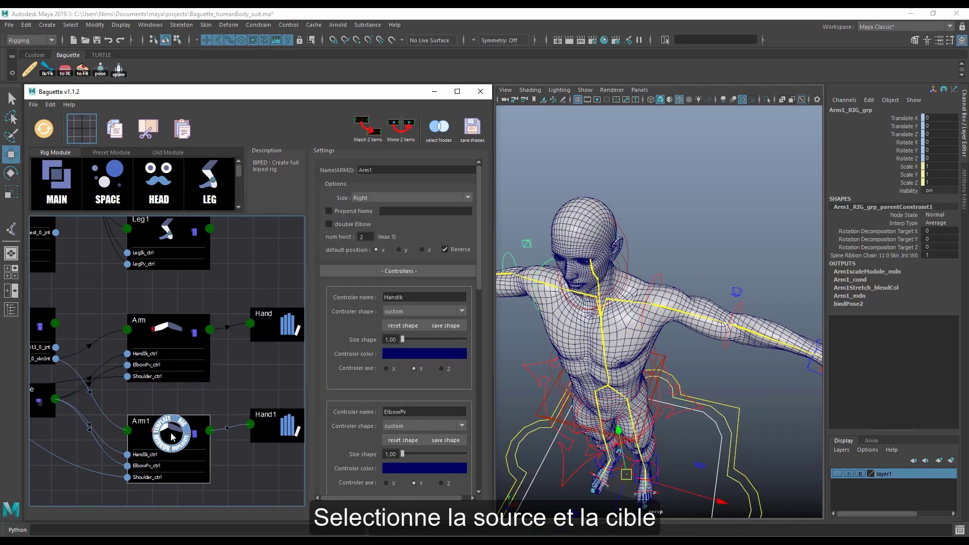
pyautogui.click(171, 425)
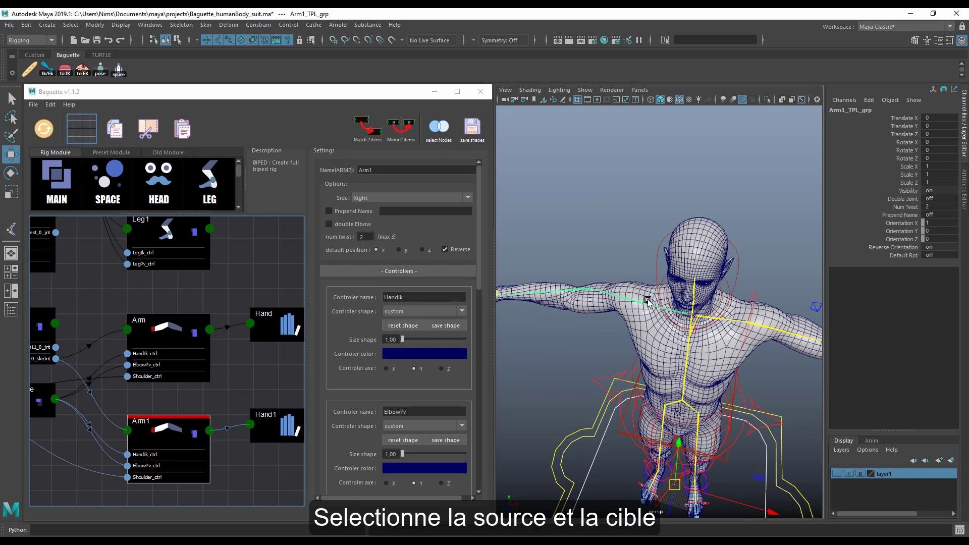
pyautogui.click(401, 130)
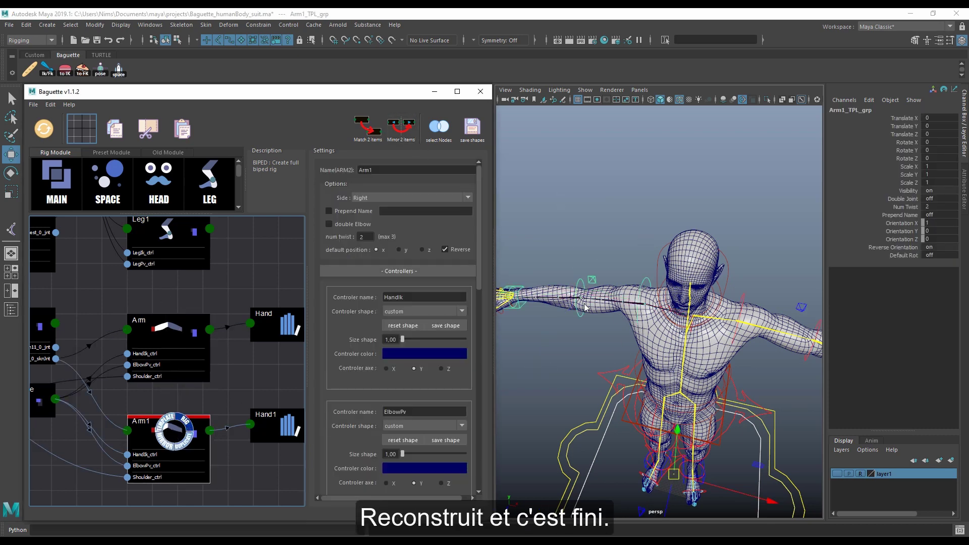
pyautogui.keyDown('alt'); pyautogui.moveTo(568, 308); pyautogui.dragTo(635, 286); pyautogui.keyUp('alt')
pyautogui.click(544, 336)
pyautogui.keyDown('alt'); pyautogui.moveTo(544, 336); pyautogui.dragTo(555, 355); pyautogui.keyUp('alt')
pyautogui.keyDown('alt'); pyautogui.moveTo(606, 338); pyautogui.dragTo(566, 298); pyautogui.keyUp('alt')
# Step: Toggle the node graph's background grid and test its snapping by moving the LegGlobalSpace module
pyautogui.click(205, 368)
pyautogui.keyDown('alt'); pyautogui.moveTo(233, 374); pyautogui.dragTo(186, 293, button='middle'); pyautogui.keyUp('alt')
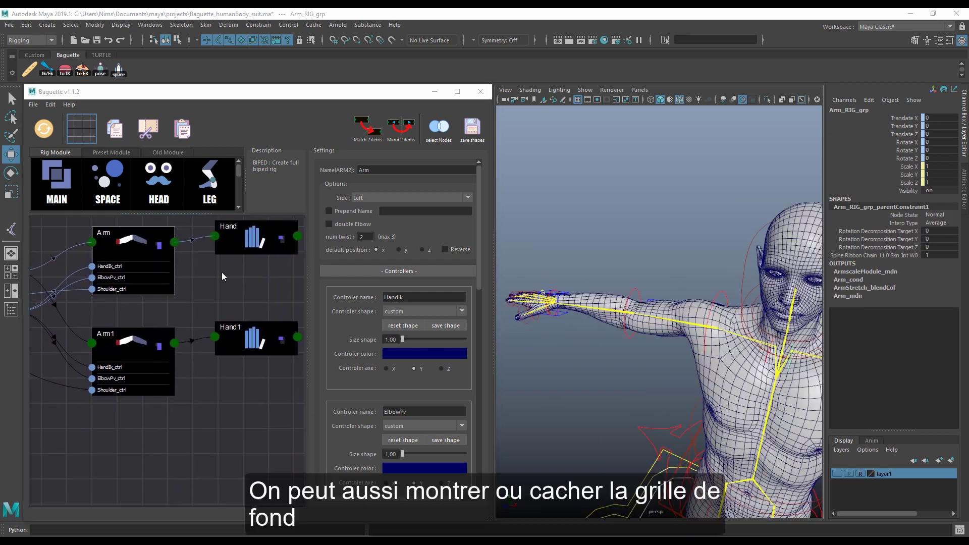
pyautogui.click(156, 310)
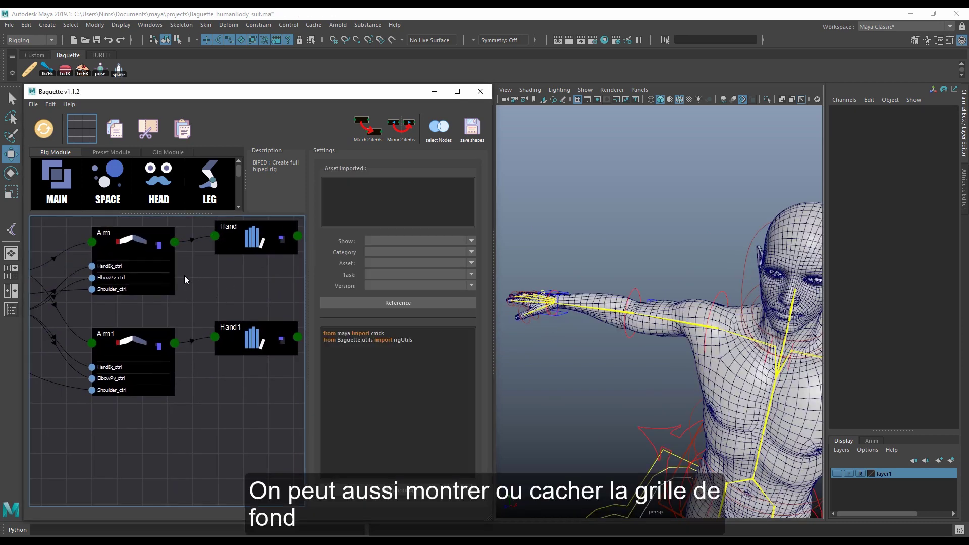
pyautogui.scroll(-10, 156, 310)
pyautogui.scroll(9, 155, 306)
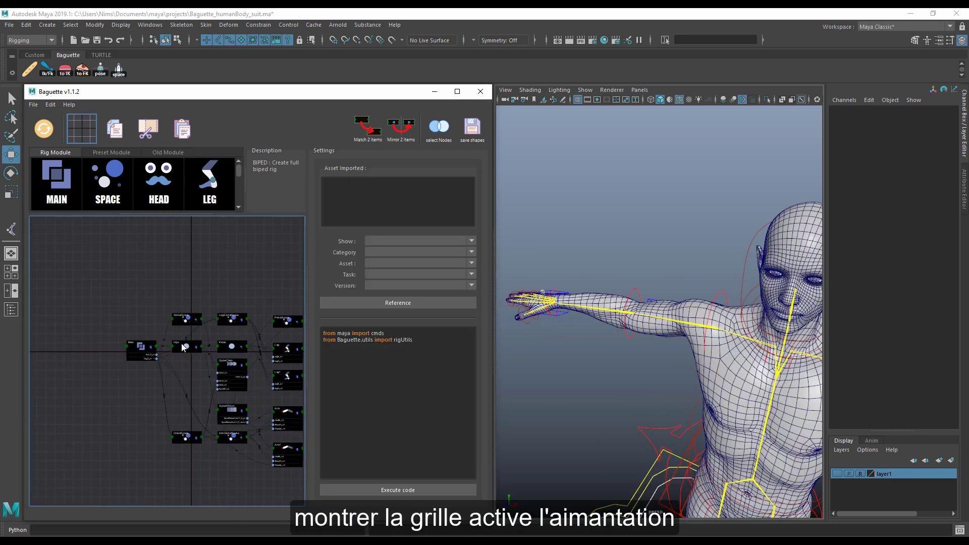
pyautogui.press('f')
pyautogui.moveTo(44, 238); pyautogui.dragTo(301, 451)
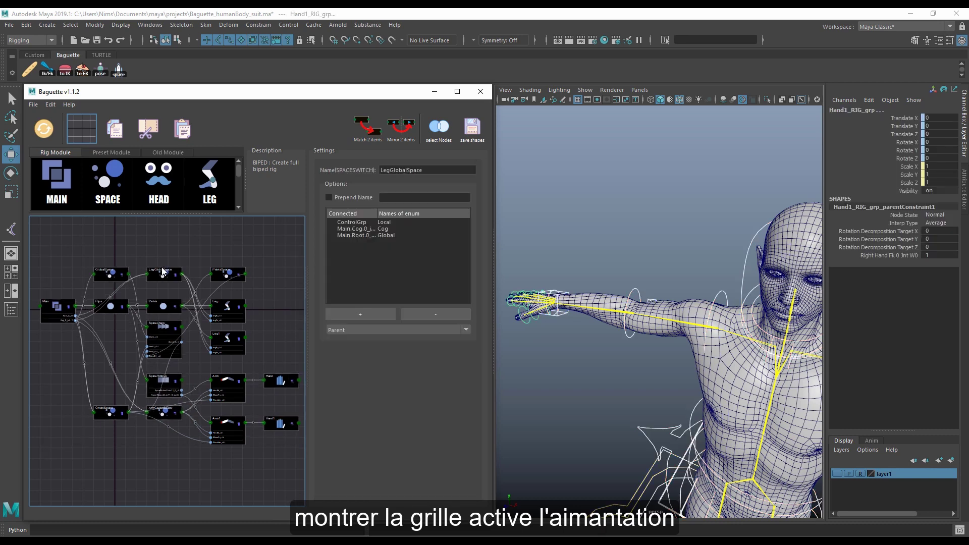
pyautogui.moveTo(175, 269); pyautogui.dragTo(248, 270)
pyautogui.click(79, 133)
pyautogui.moveTo(174, 258); pyautogui.dragTo(169, 260)
pyautogui.moveTo(69, 233); pyautogui.dragTo(295, 435)
pyautogui.moveTo(237, 265); pyautogui.dragTo(158, 261)
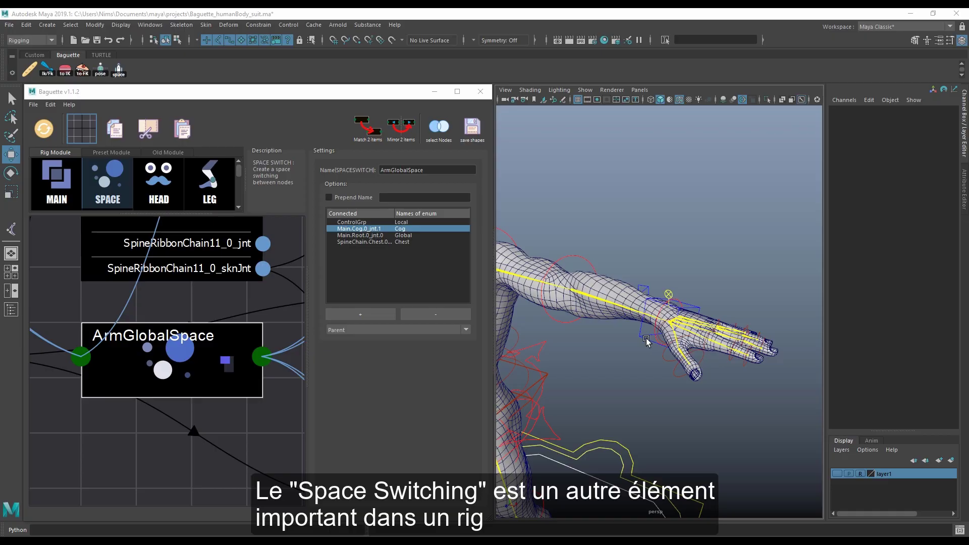
# Step: Compare the left HandIk controller's Space options with the connected entries listed in the ArmGlobalSpace module
pyautogui.click(752, 309)
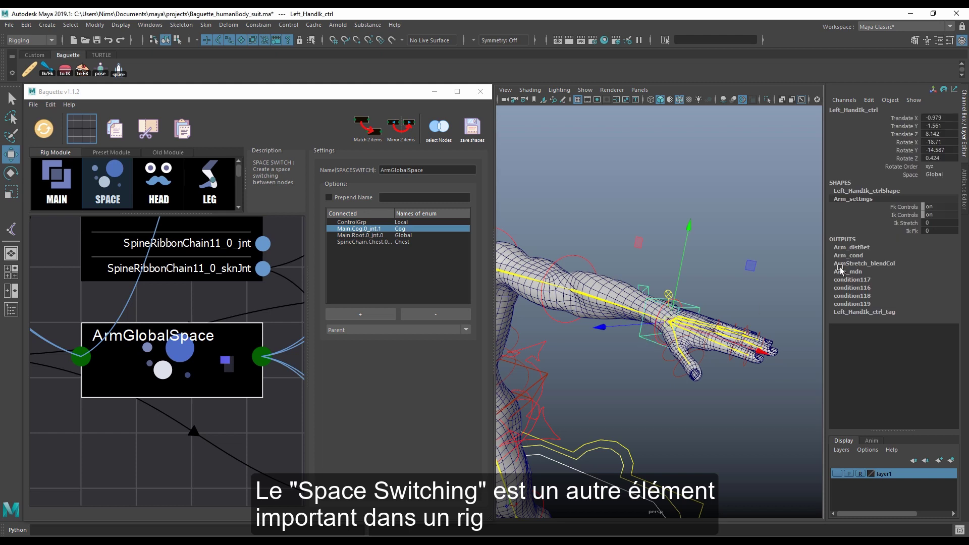
pyautogui.click(935, 176)
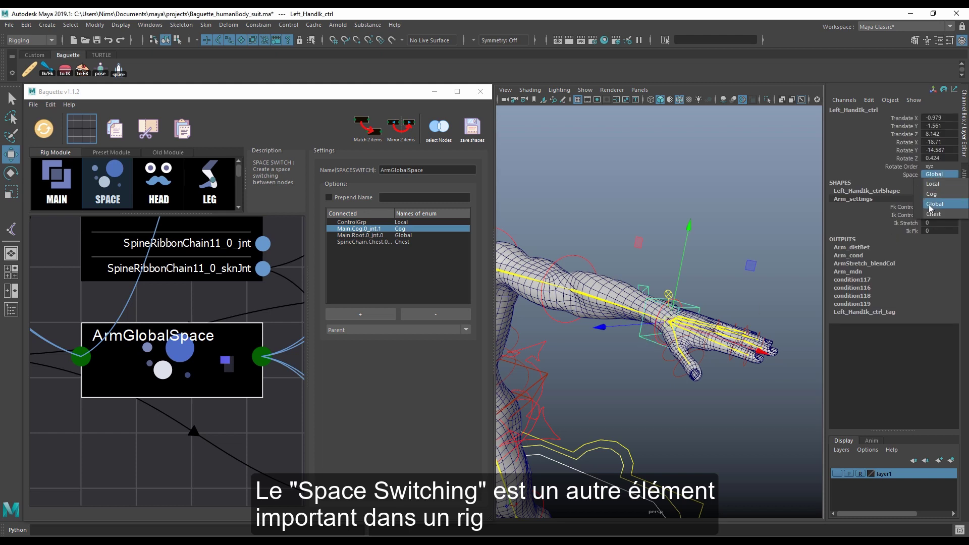
pyautogui.click(158, 395)
pyautogui.click(378, 235)
pyautogui.click(374, 242)
pyautogui.click(365, 229)
# Step: Trace the connections from the Main module into ArmGlobalSpace and inspect its Chest entry
pyautogui.click(191, 349)
pyautogui.moveTo(146, 290); pyautogui.dragTo(282, 392, button='middle')
pyautogui.scroll(-2, 193, 351)
pyautogui.scroll(-4, 192, 350)
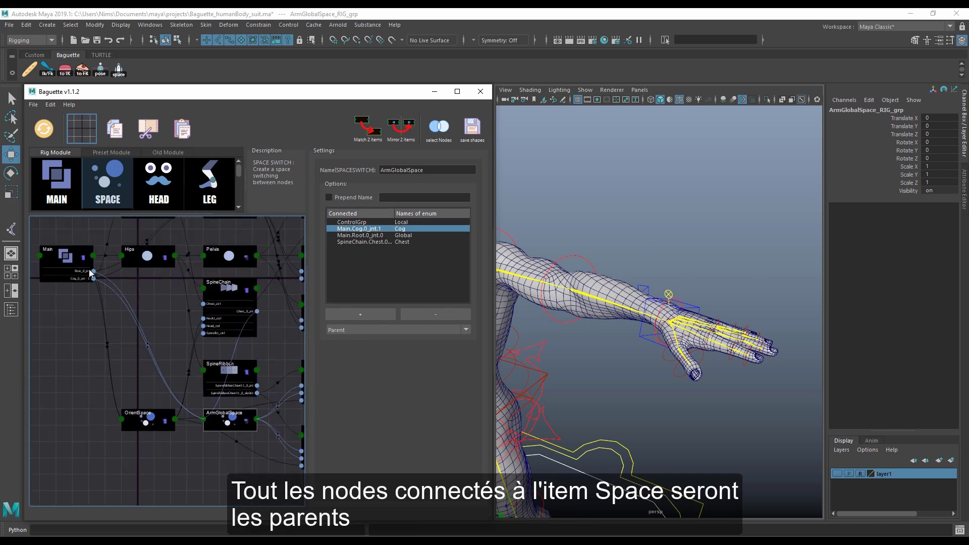
pyautogui.click(85, 276)
pyautogui.click(245, 418)
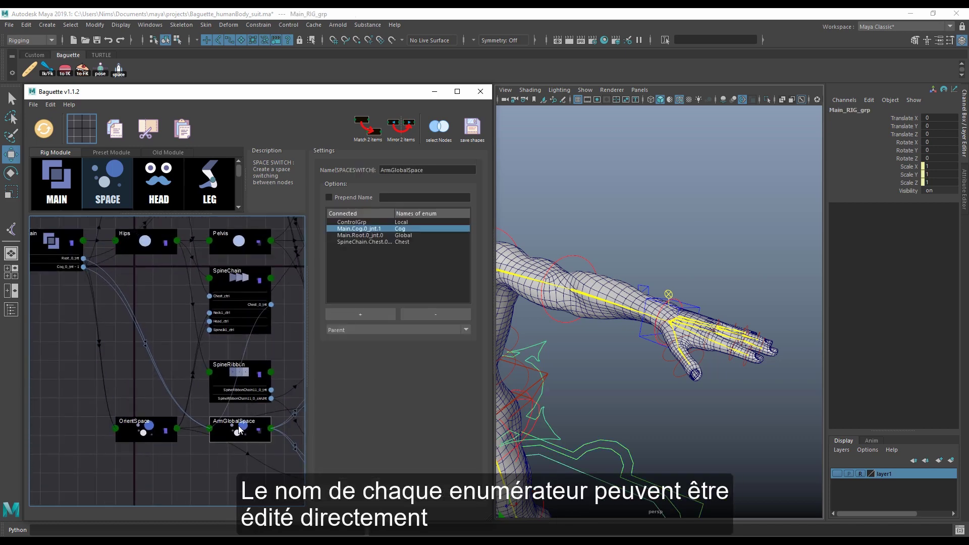
pyautogui.click(401, 242)
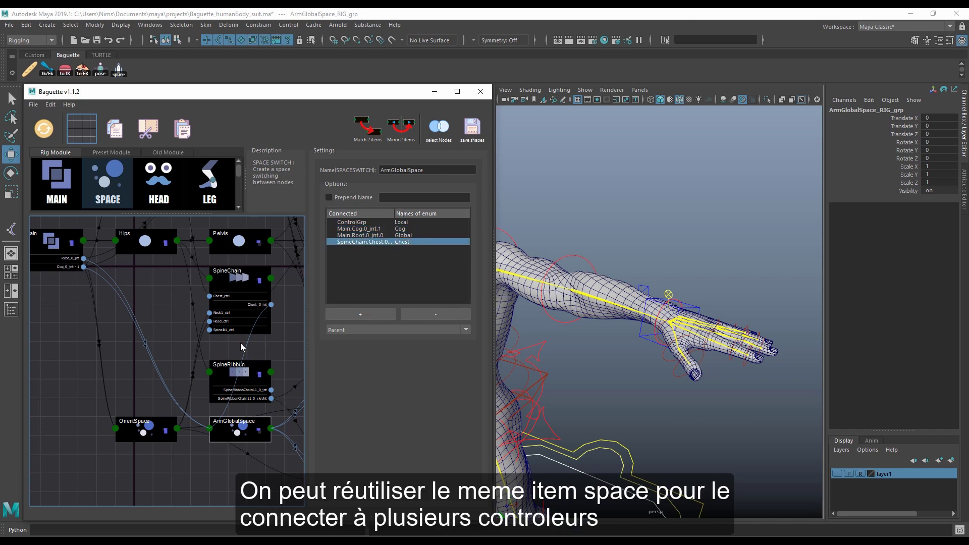
# Step: Add an enum entry named Head to the ArmGlobalSpace module's space list
pyautogui.moveTo(219, 344); pyautogui.dragTo(167, 309, button='middle')
pyautogui.scroll(1, 166, 306)
pyautogui.click(352, 317)
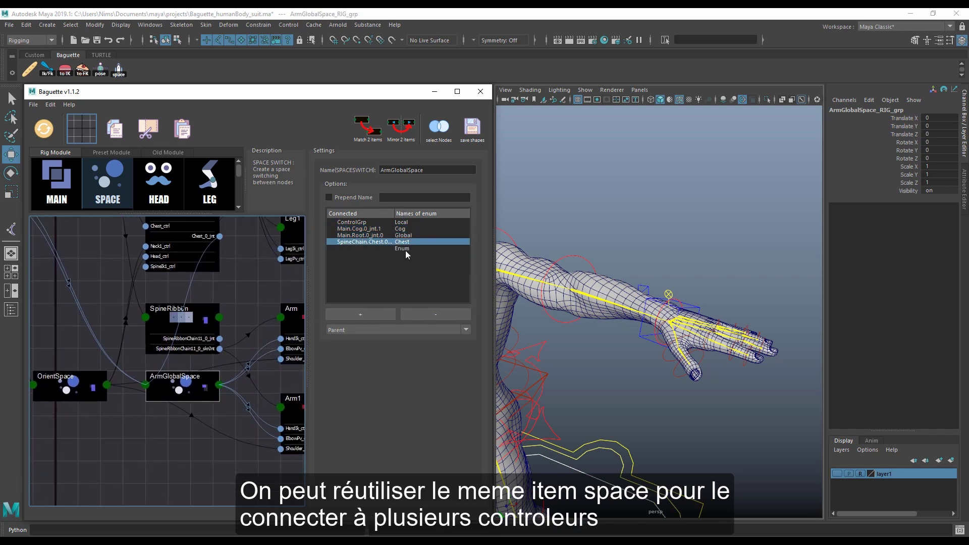
pyautogui.doubleClick(406, 249)
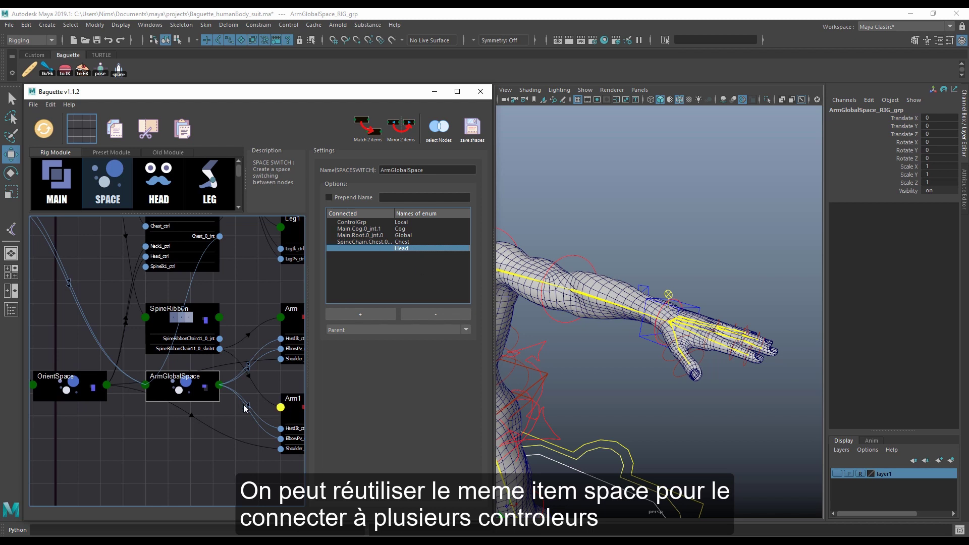
# Step: Add an output connection for the Head joint to the SpineChain module
pyautogui.click(229, 295)
pyautogui.moveTo(229, 295); pyautogui.dragTo(185, 333, button='middle')
pyautogui.click(177, 301)
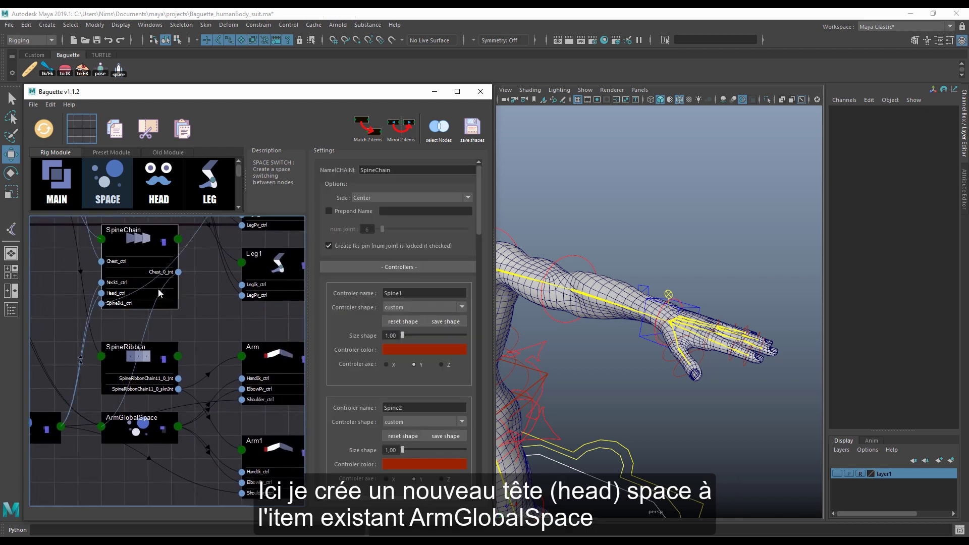
pyautogui.click(399, 266)
pyautogui.click(400, 282)
pyautogui.click(357, 317)
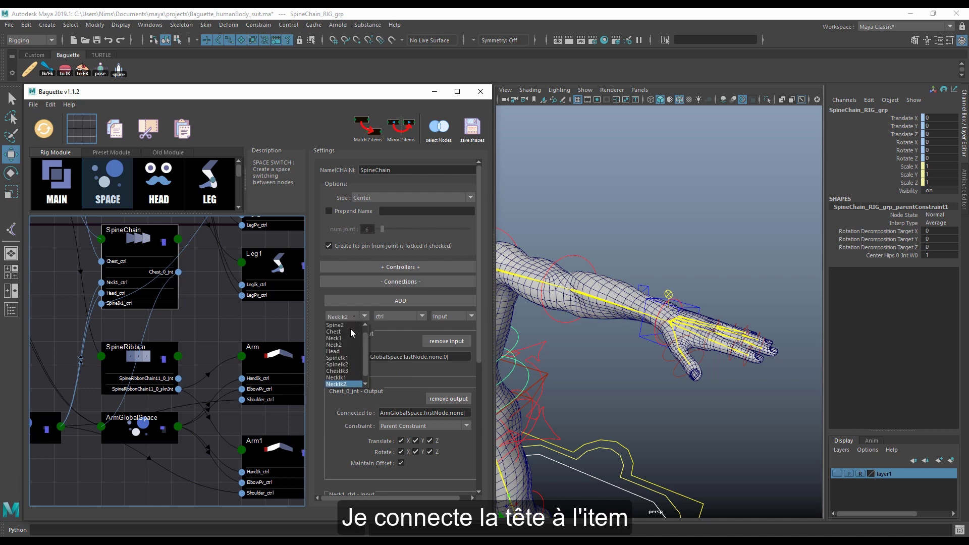
pyautogui.click(334, 352)
pyautogui.click(399, 316)
pyautogui.click(393, 333)
pyautogui.click(451, 316)
pyautogui.click(442, 332)
pyautogui.click(400, 301)
# Step: Connect SpineChain's Head_0_jnt output to the ArmGlobalSpace module's Head entry and rebuild ArmGlobalSpace as a rig
pyautogui.moveTo(102, 437); pyautogui.dragTo(101, 427)
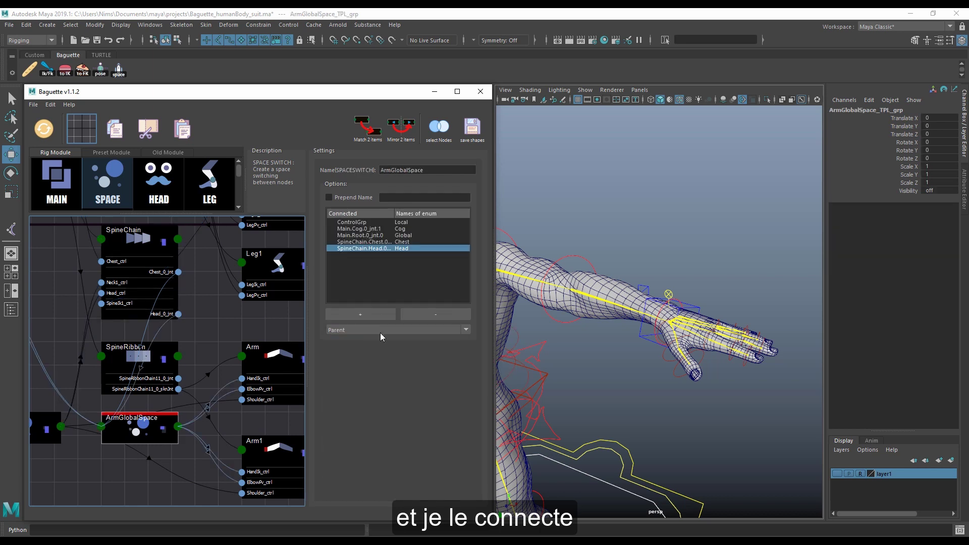
pyautogui.moveTo(201, 451); pyautogui.dragTo(139, 375, button='middle')
pyautogui.moveTo(90, 346); pyautogui.dragTo(103, 336, button='right')
# Step: Set the left HandIk controller's Space to Head and frame the upper body
pyautogui.click(644, 339)
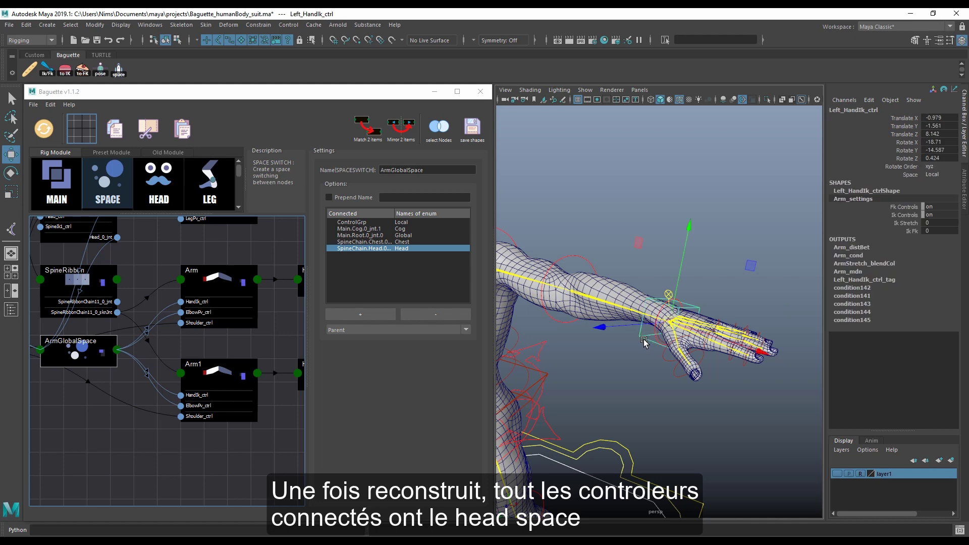
pyautogui.click(938, 175)
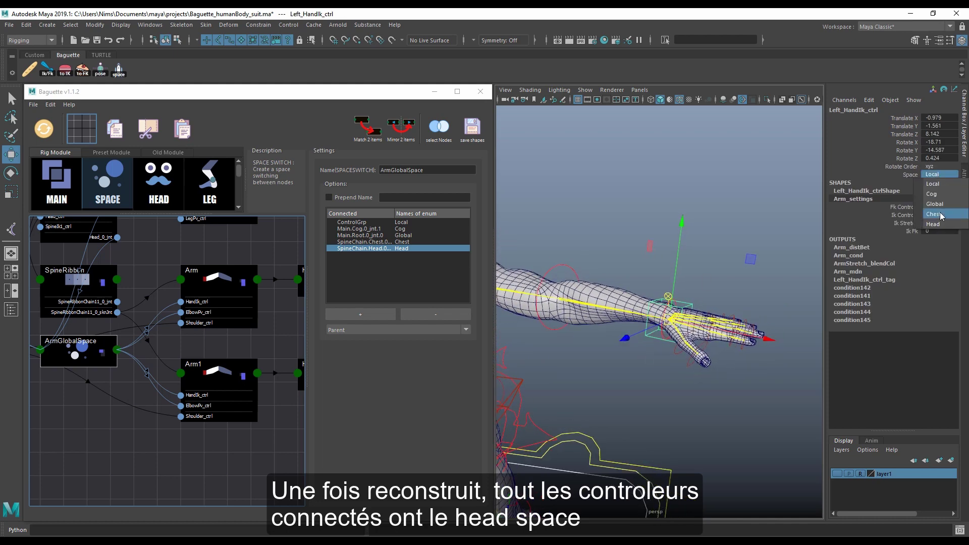
pyautogui.click(939, 225)
pyautogui.keyDown('alt'); pyautogui.moveTo(565, 235); pyautogui.dragTo(662, 294, button='middle'); pyautogui.keyUp('alt')
pyautogui.keyDown('alt'); pyautogui.moveTo(662, 295); pyautogui.dragTo(585, 263, button='right'); pyautogui.keyUp('alt')
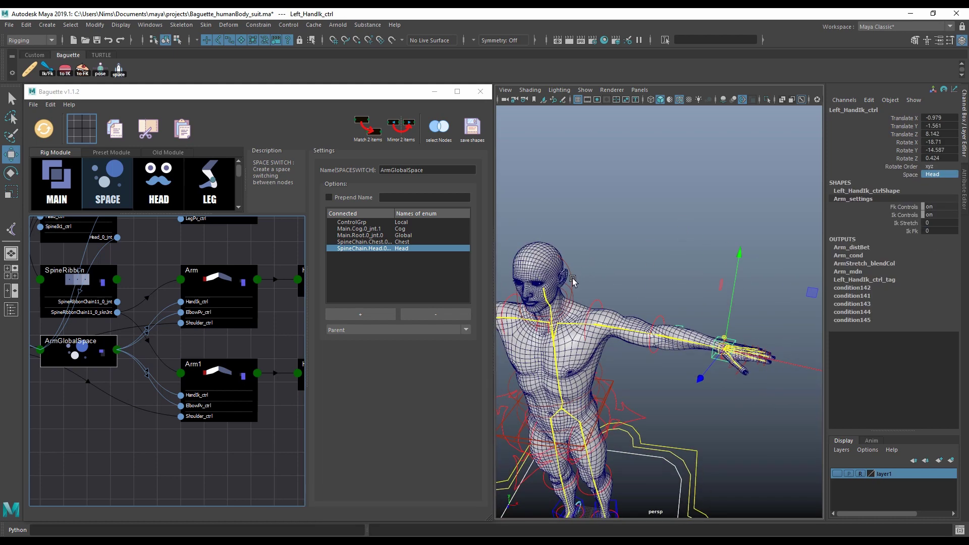
# Step: Test the left hand's Head space by rotating the head controller, and undo the rotation
pyautogui.click(574, 281)
pyautogui.press('e')
pyautogui.moveTo(574, 281)
pyautogui.mouseDown()
pyautogui.moveTo(567, 308)
pyautogui.moveTo(561, 278)
pyautogui.moveTo(579, 281)
pyautogui.mouseUp()
pyautogui.hotkey('ctrl', 'z')
pyautogui.scroll(2, 640, 319)
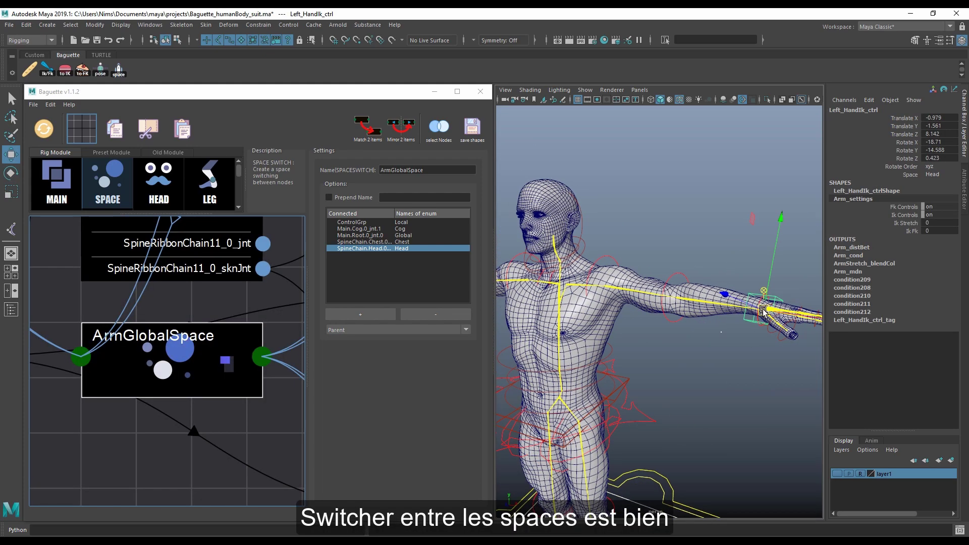
# Step: Move the left HandIk controller to about -54, -31, 4 and rotate it so the hand rests on the hip
pyautogui.moveTo(763, 312); pyautogui.dragTo(632, 366)
pyautogui.press('e')
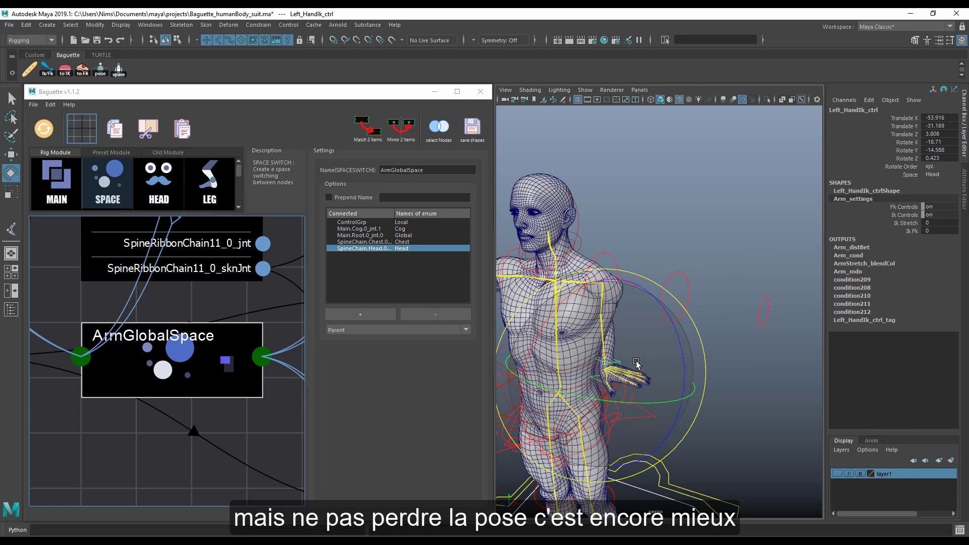
pyautogui.moveTo(680, 404); pyautogui.dragTo(621, 374)
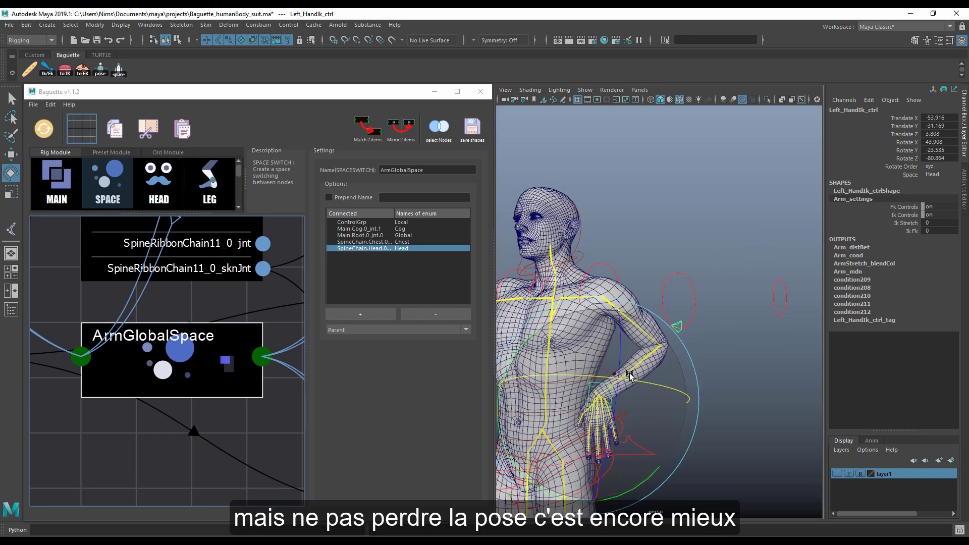
# Step: Rotate the head controller to see its effect on the hip pose, and undo the rotation
pyautogui.click(580, 232)
pyautogui.moveTo(587, 260); pyautogui.dragTo(580, 298)
pyautogui.hotkey('ctrl', 'z')
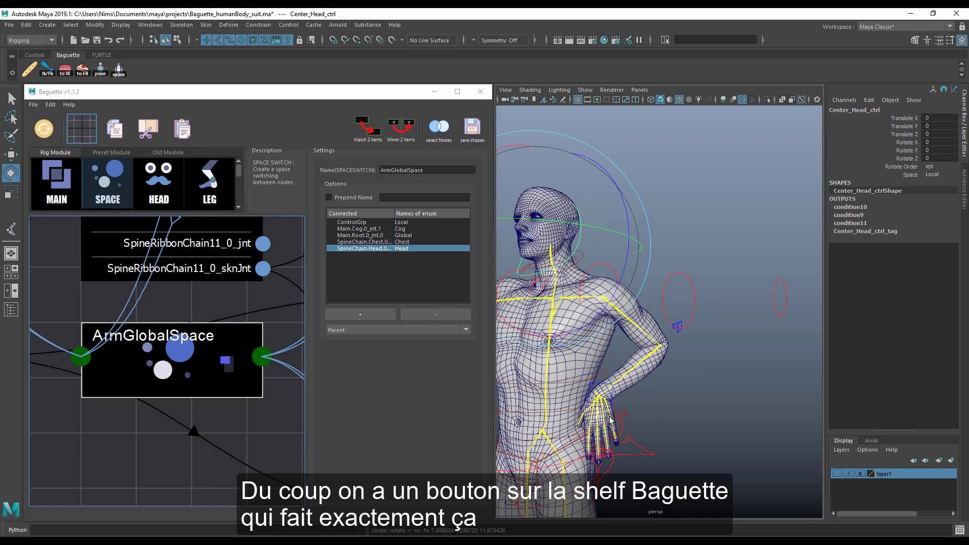
# Step: Switch the left HandIk controller to the Chest space with Baguette's pose-preserving space tool
pyautogui.click(598, 385)
pyautogui.keyDown('alt'); pyautogui.moveTo(597, 385); pyautogui.dragTo(610, 385); pyautogui.keyUp('alt')
pyautogui.click(118, 71)
pyautogui.click(147, 82)
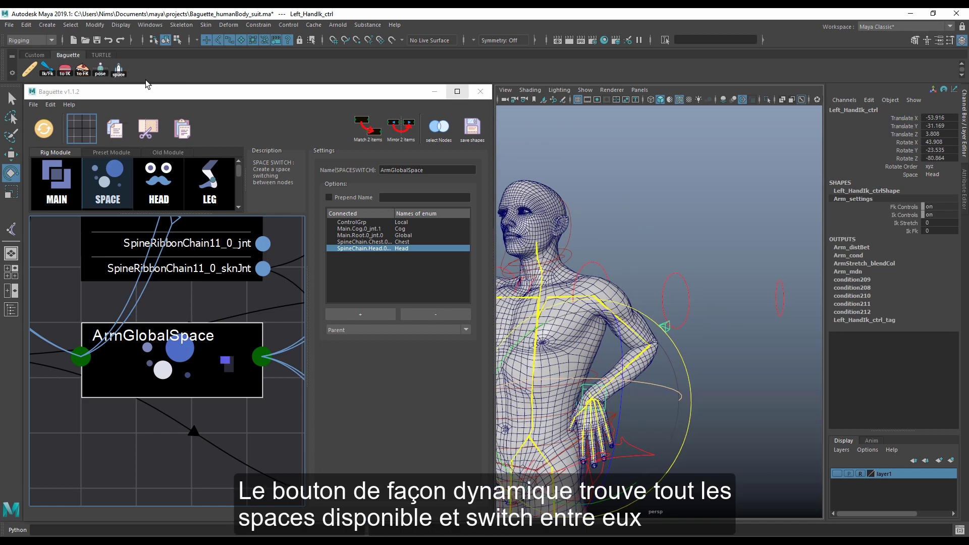
# Step: Test the left hand's Chest space by rotating the head and chest controllers, undoing each rotation
pyautogui.click(572, 238)
pyautogui.moveTo(574, 240); pyautogui.dragTo(567, 225)
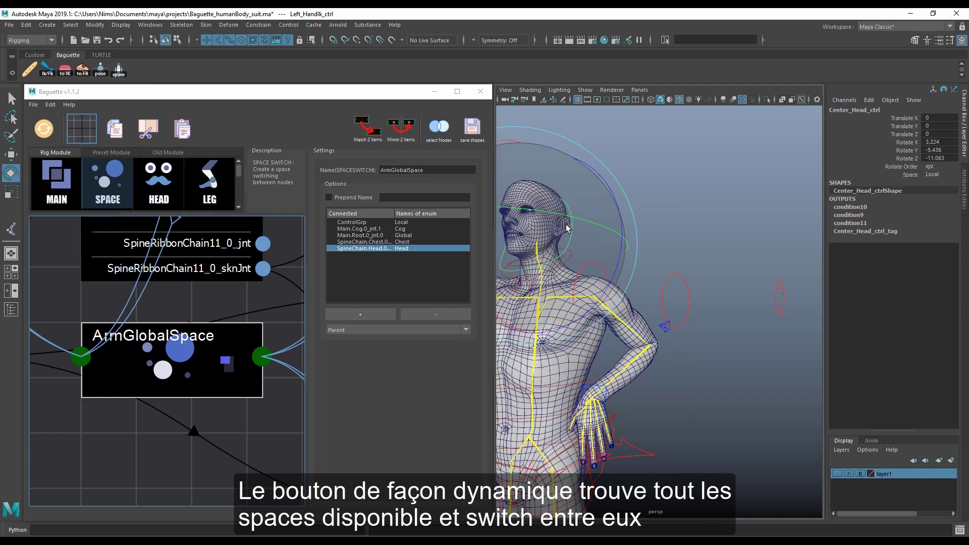
pyautogui.hotkey('ctrl', 'z')
pyautogui.click(595, 379)
pyautogui.moveTo(594, 380); pyautogui.dragTo(608, 329)
pyautogui.hotkey('ctrl', 'z')
pyautogui.keyDown('alt'); pyautogui.moveTo(608, 329); pyautogui.dragTo(684, 378, button='right'); pyautogui.keyUp('alt')
pyautogui.press('w')
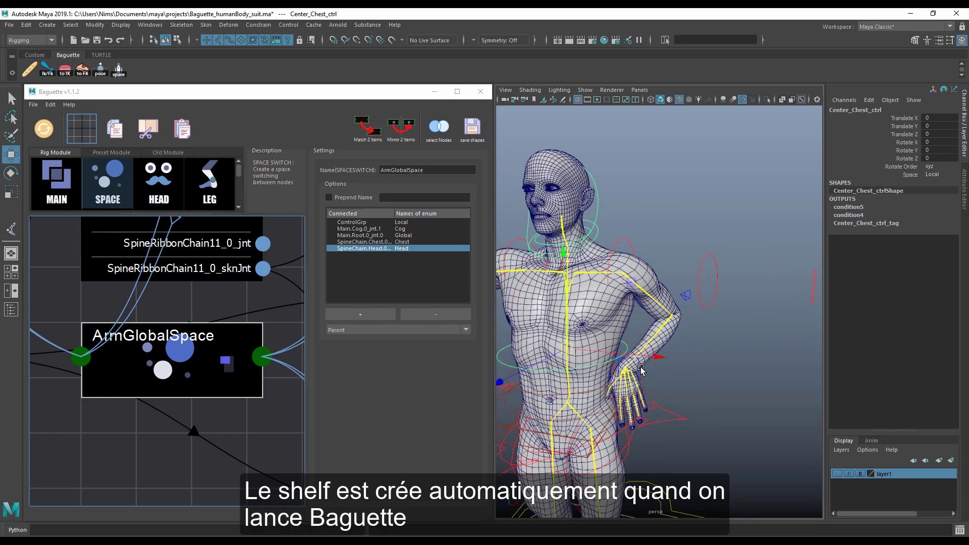
# Step: Switch the left arm from IK to FK and rotate the left shoulder controller to about 18, 4, 18 degrees
pyautogui.click(630, 368)
pyautogui.click(638, 368)
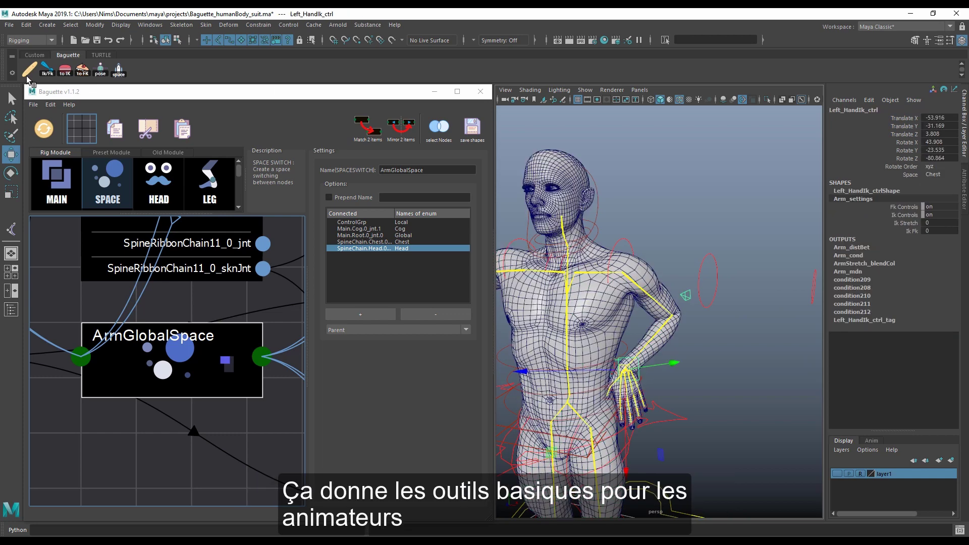
pyautogui.click(48, 69)
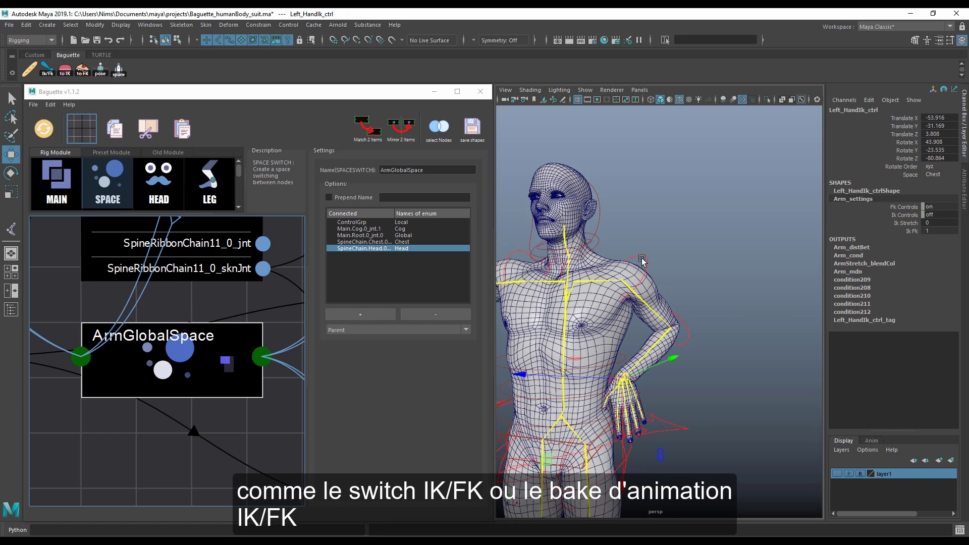
pyautogui.press('e')
pyautogui.click(641, 259)
pyautogui.moveTo(687, 307); pyautogui.dragTo(643, 298)
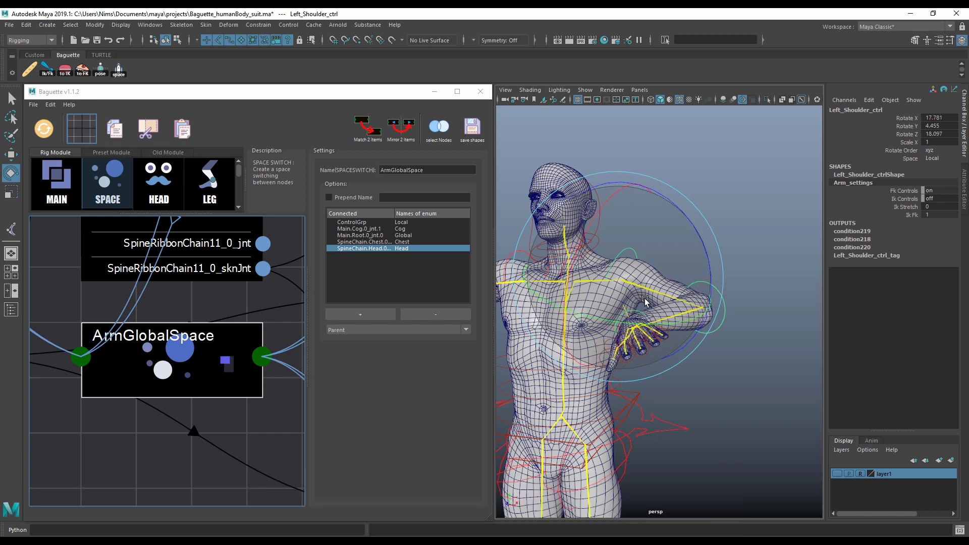
# Step: Switch the left arm back to IK and select the left HandIk controller
pyautogui.click(48, 74)
pyautogui.keyDown('alt'); pyautogui.moveTo(574, 277); pyautogui.dragTo(593, 296); pyautogui.keyUp('alt')
pyautogui.click(612, 340)
pyautogui.click(626, 330)
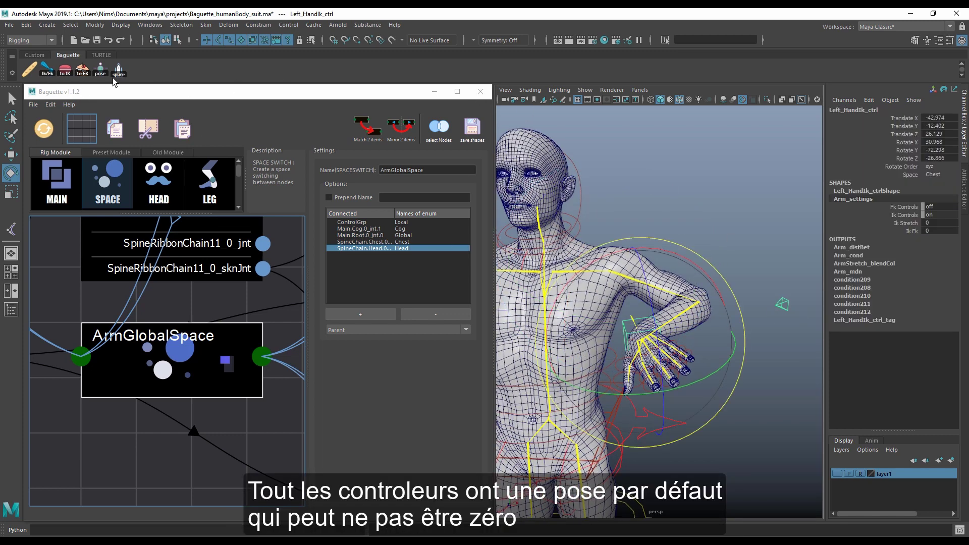
# Step: Reset the left HandIk controller to its default pose and switch it to the Global space
pyautogui.click(100, 71)
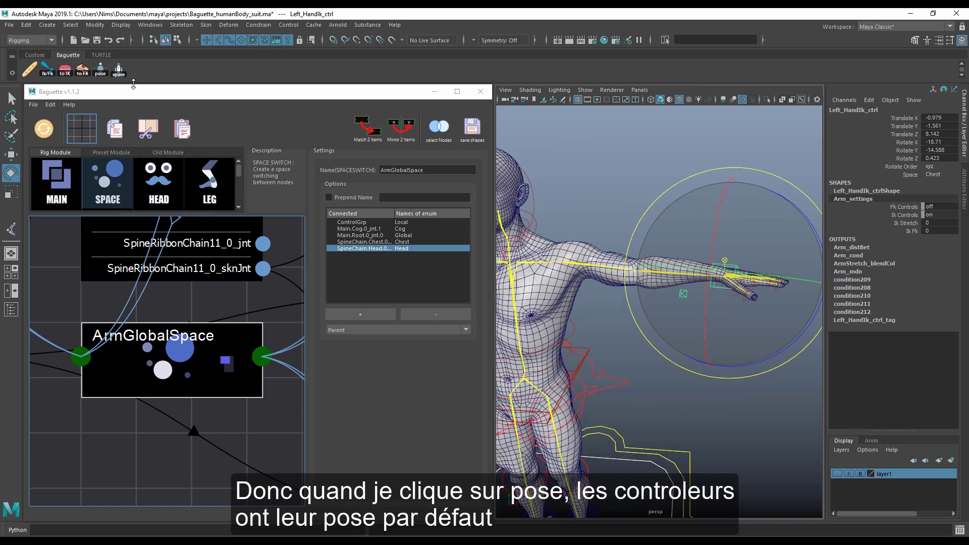
pyautogui.click(119, 70)
pyautogui.click(142, 87)
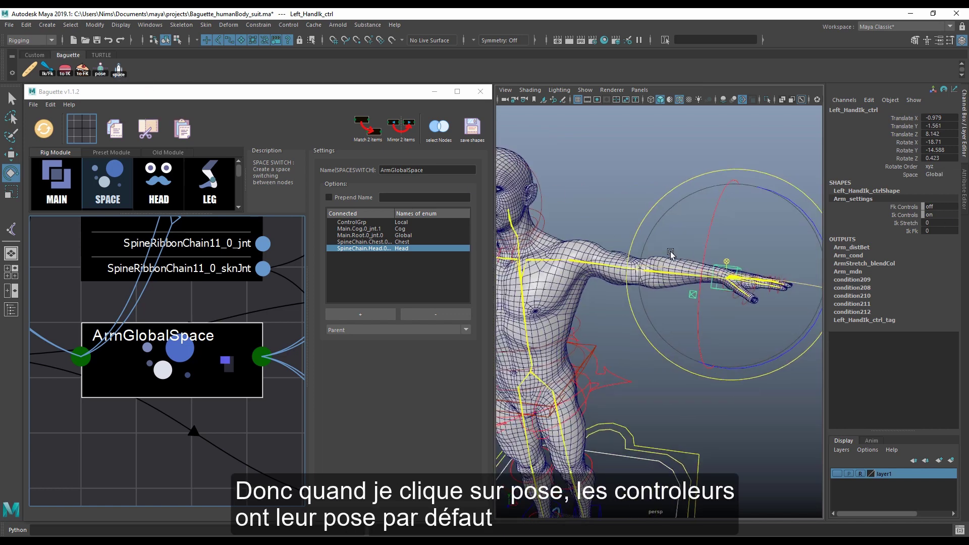
# Step: Send the left HandIk controller to its zero pose and return it to the default pose
pyautogui.rightClick(100, 73)
pyautogui.click(131, 83)
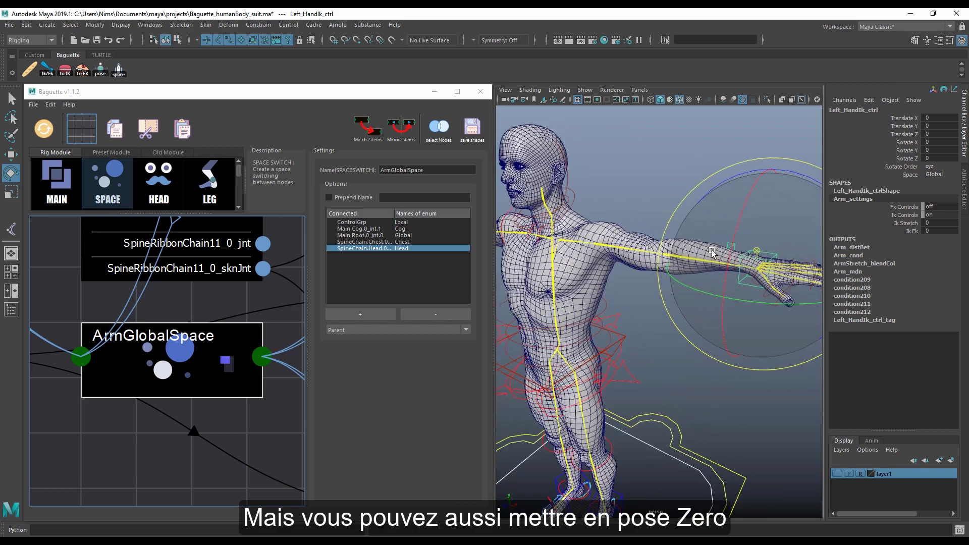
pyautogui.keyDown('alt'); pyautogui.moveTo(711, 252); pyautogui.dragTo(761, 298); pyautogui.keyUp('alt')
pyautogui.rightClick(103, 73)
pyautogui.click(129, 85)
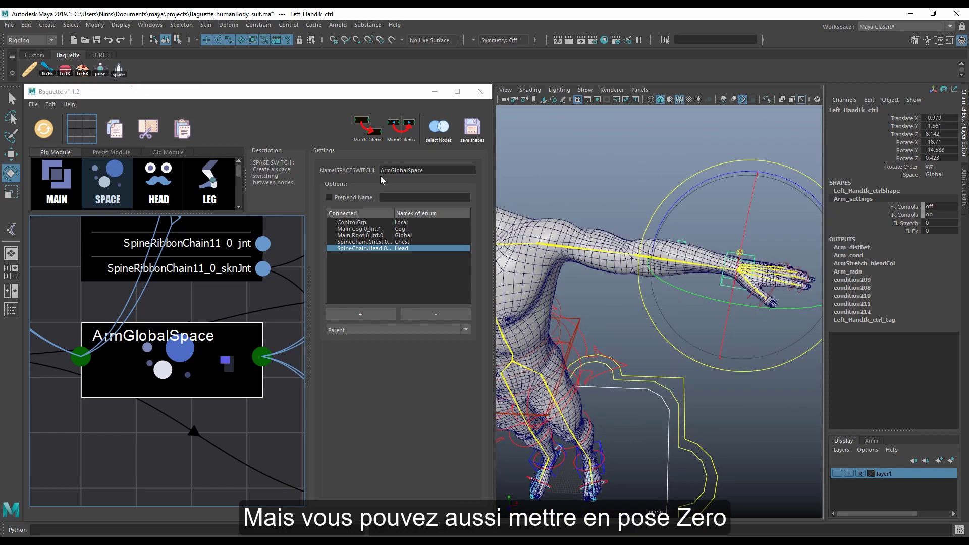
# Step: Move the left HandIk controller to about -22, 18, 3 so the hand is raised, and store it as the custom pose
pyautogui.press('w')
pyautogui.keyDown('alt'); pyautogui.moveTo(775, 304); pyautogui.dragTo(661, 191); pyautogui.keyUp('alt')
pyautogui.rightClick(101, 68)
pyautogui.click(145, 116)
# Step: Move the left HandIk controller away from the raised position and recall its stored custom pose
pyautogui.keyDown('alt'); pyautogui.moveTo(658, 242); pyautogui.dragTo(651, 250); pyautogui.keyUp('alt')
pyautogui.moveTo(656, 193); pyautogui.dragTo(740, 267)
pyautogui.keyDown('alt'); pyautogui.moveTo(742, 268); pyautogui.dragTo(651, 335); pyautogui.keyUp('alt')
pyautogui.rightClick(98, 68)
pyautogui.click(131, 98)
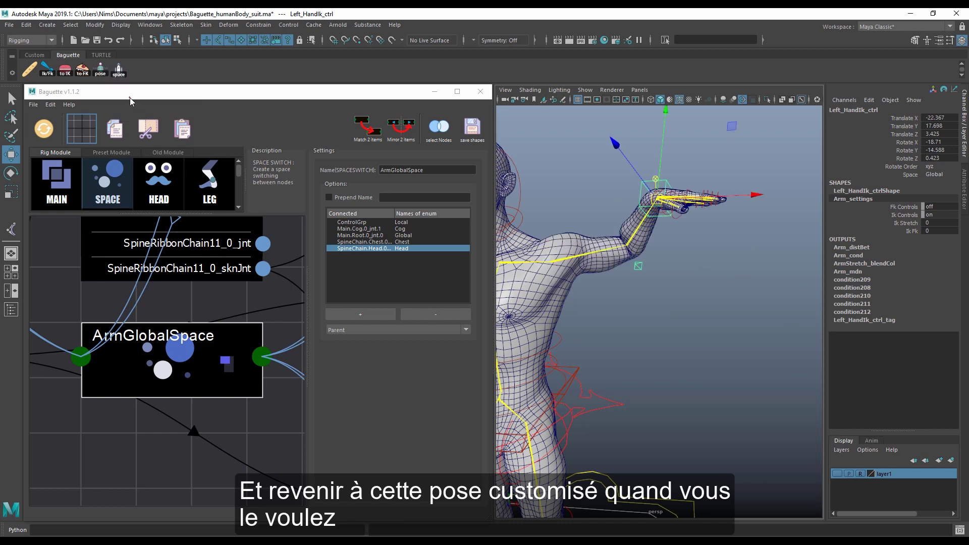
# Step: Apply the default pose to the left HandIk controller, try the zero pose, and restore the default pose
pyautogui.rightClick(103, 71)
pyautogui.click(131, 89)
pyautogui.rightClick(101, 71)
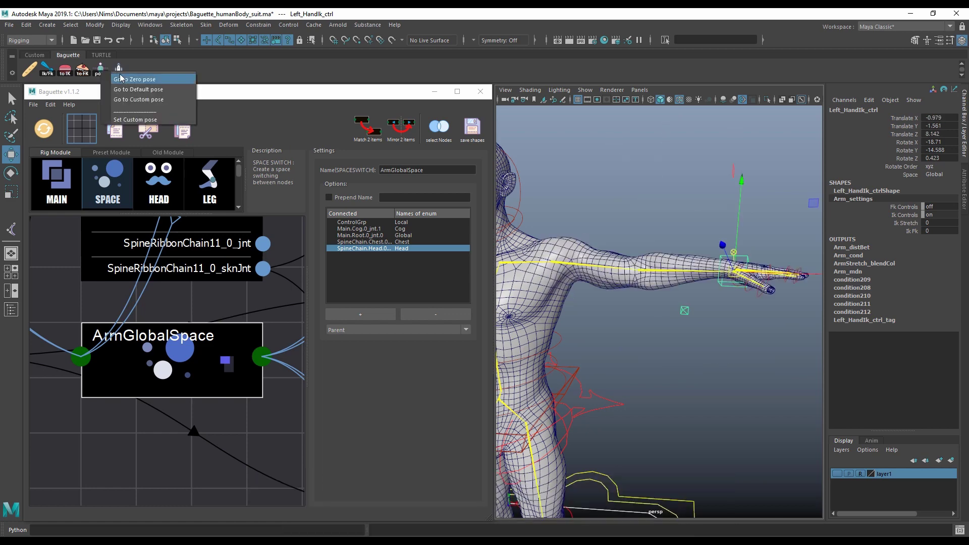
pyautogui.click(121, 78)
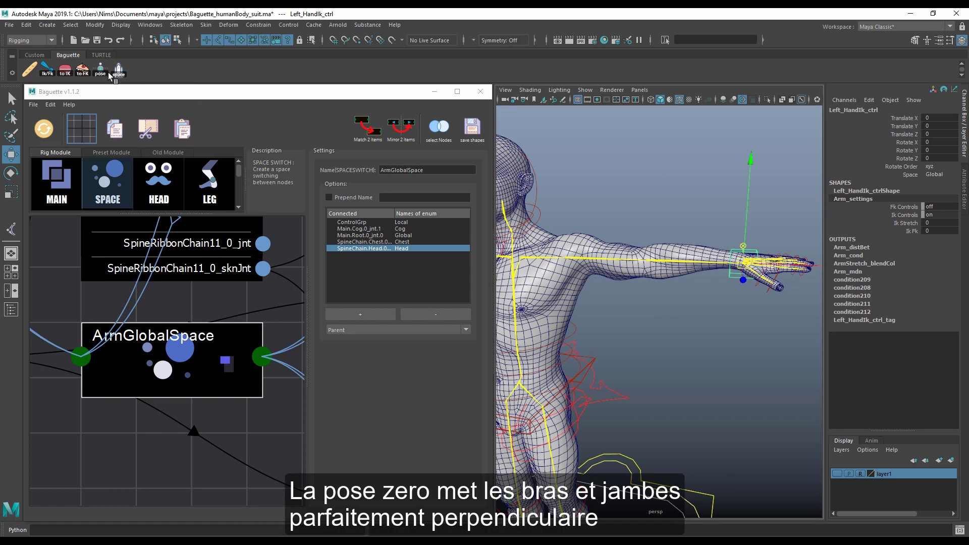
pyautogui.keyDown('alt'); pyautogui.moveTo(660, 281); pyautogui.dragTo(600, 319); pyautogui.keyUp('alt')
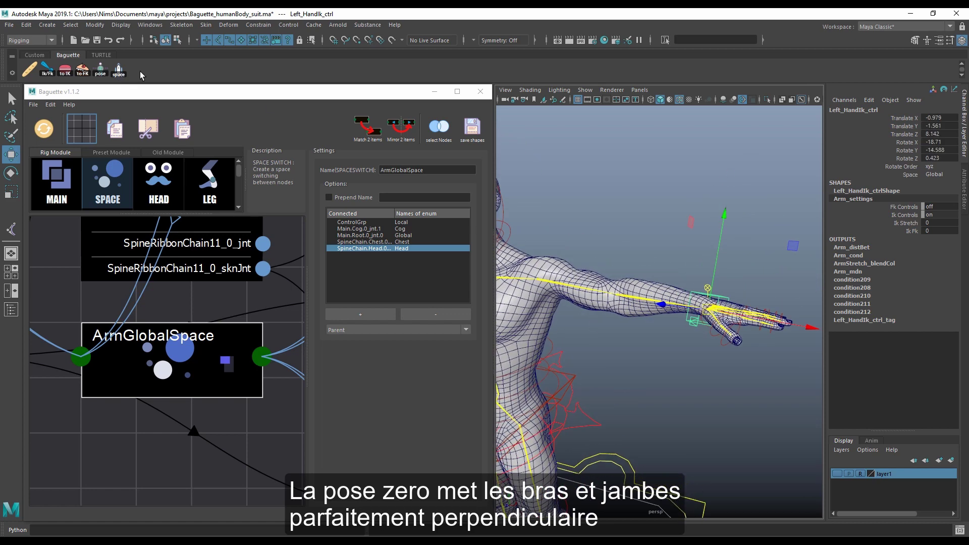
pyautogui.click(118, 69)
pyautogui.click(664, 254)
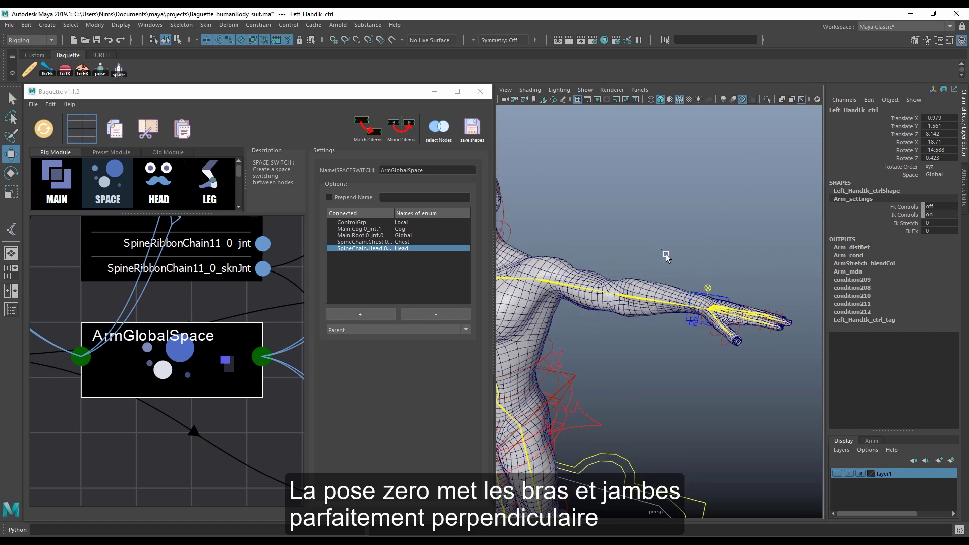
pyautogui.click(666, 254)
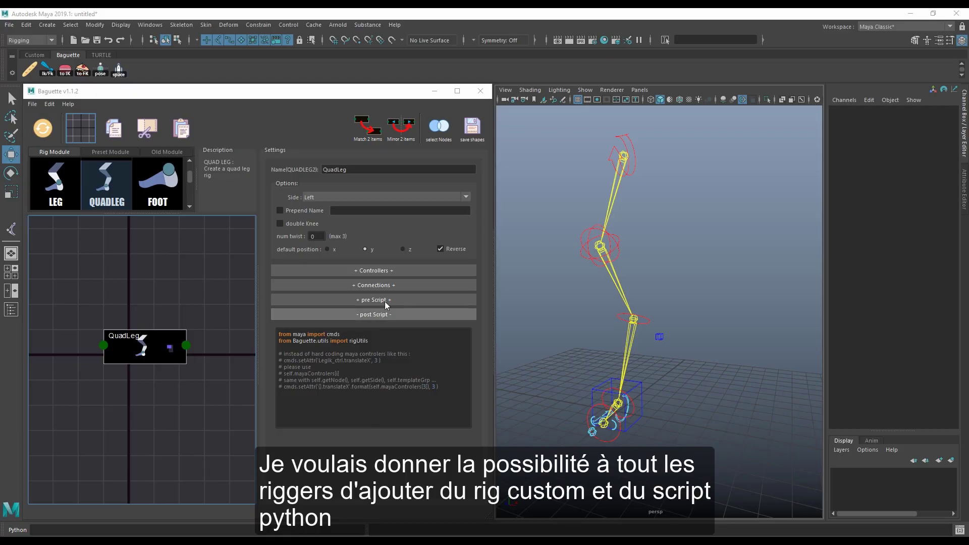
# Step: Uncomment the cmds.setAttr translateX line in the QuadLeg module's post script and rebuild the module as a rig
pyautogui.click(144, 347)
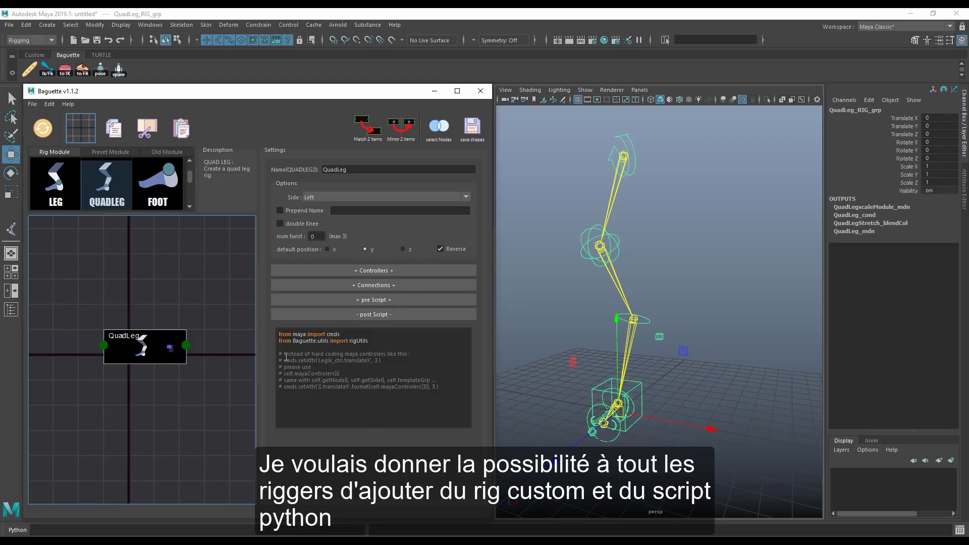
pyautogui.click(280, 387)
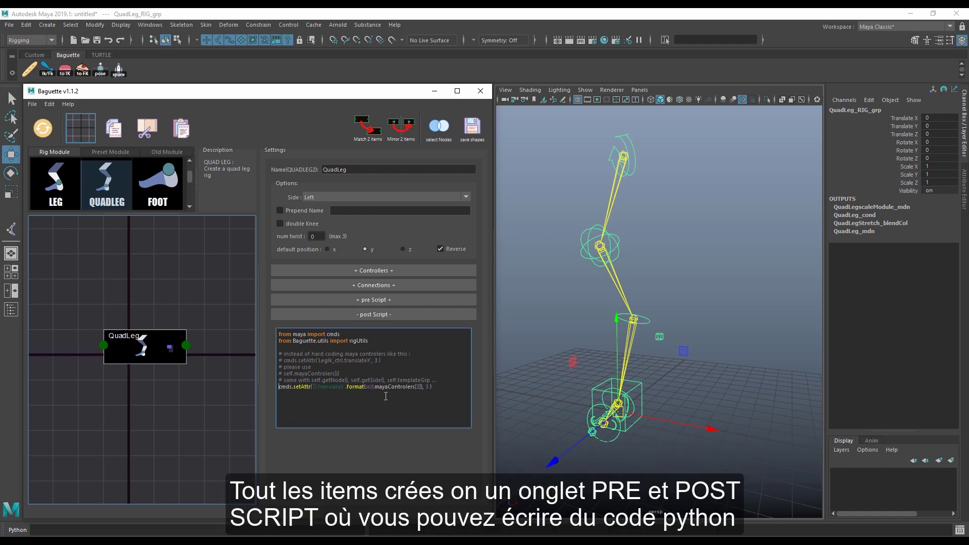
pyautogui.rightClick(150, 352)
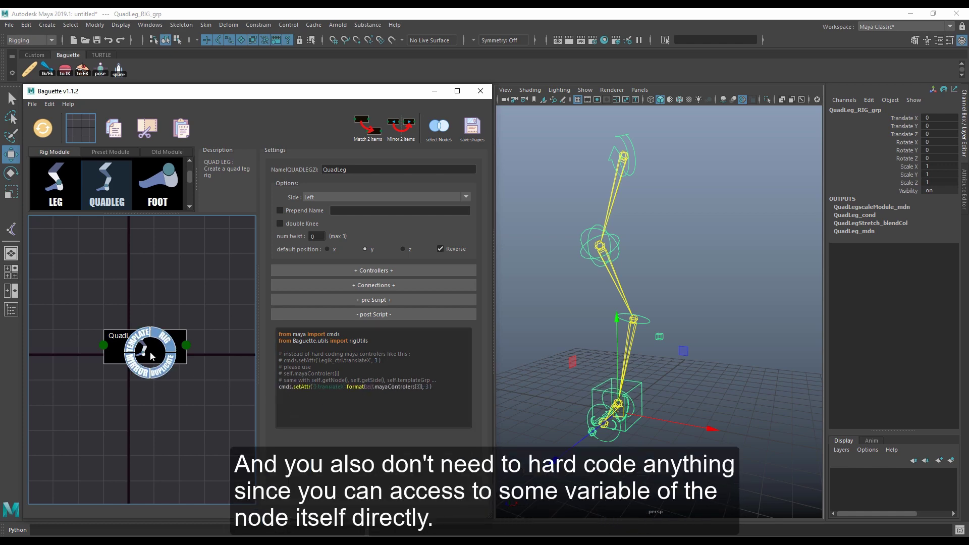
pyautogui.click(164, 339)
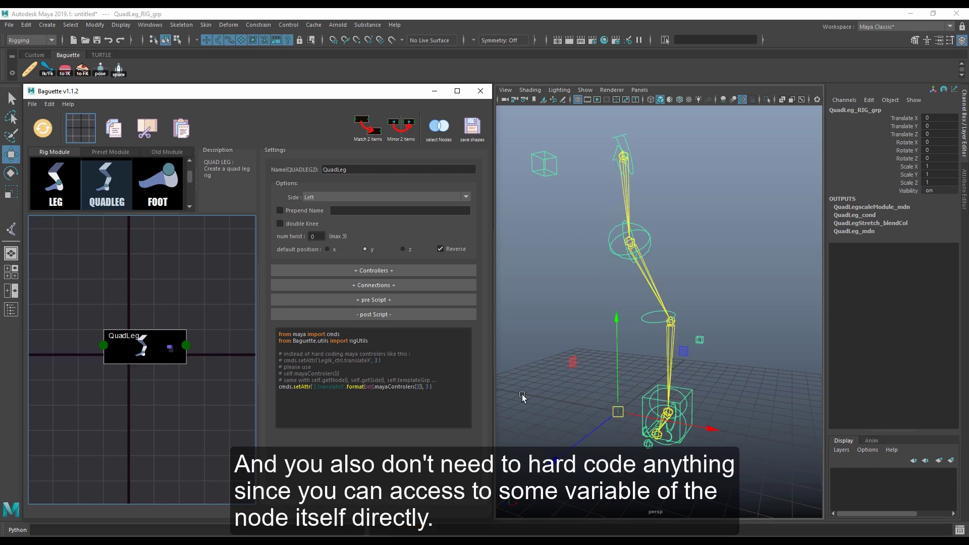
# Step: Check the Left_LegIk controller's Translate X against the self.mayaControlers reference in the QuadLeg post script
pyautogui.click(692, 391)
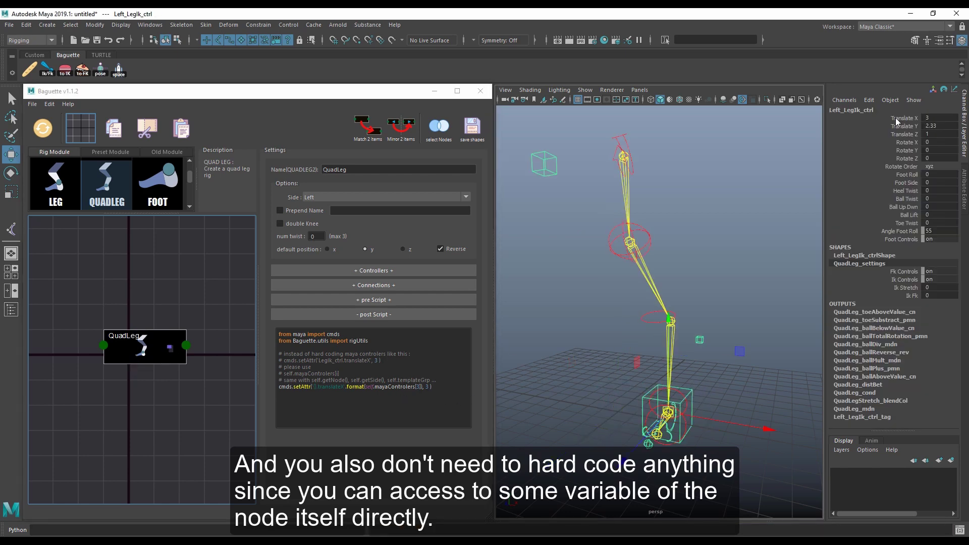
pyautogui.click(908, 118)
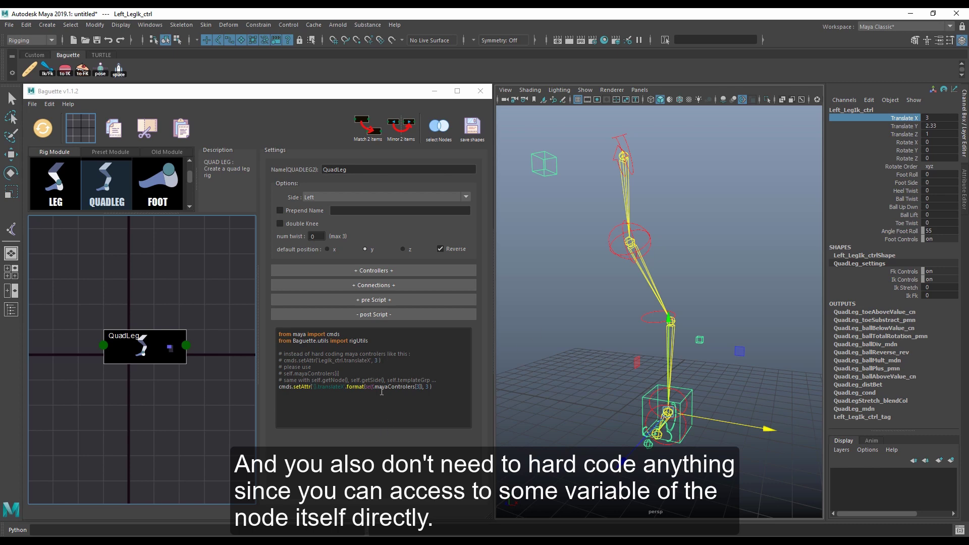
pyautogui.moveTo(365, 387); pyautogui.dragTo(376, 389)
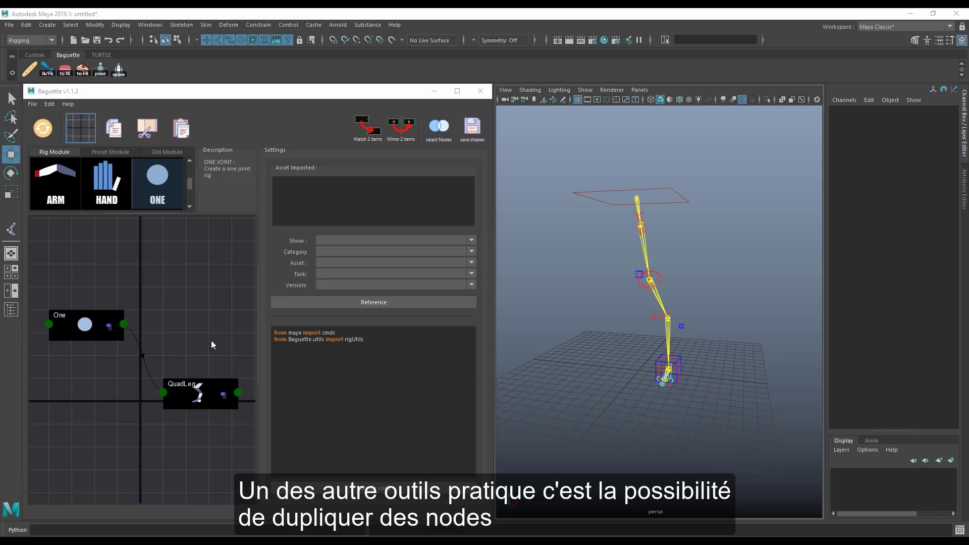
# Step: Copy the QuadLeg node and paste it into the empty node graph of the second Maya session
pyautogui.click(199, 398)
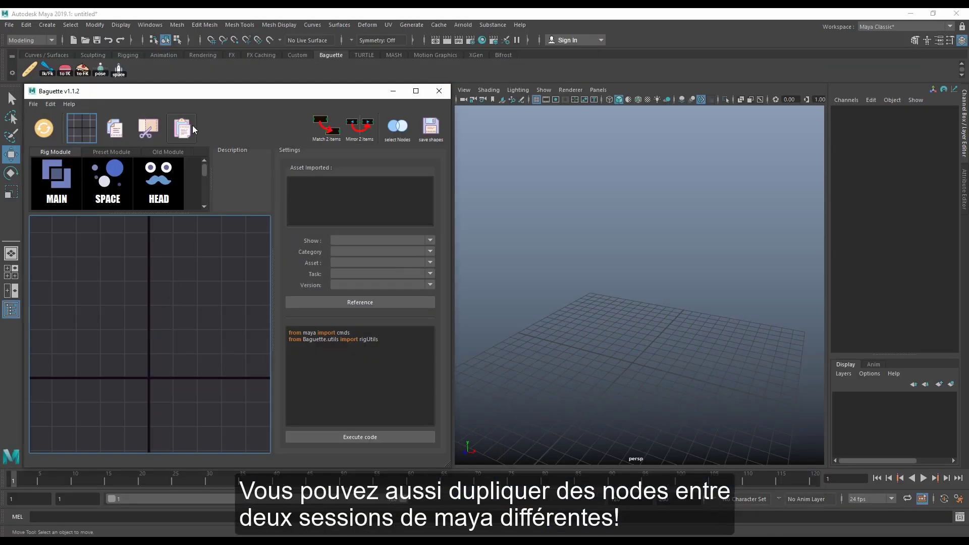
pyautogui.click(181, 129)
pyautogui.click(218, 366)
# Step: Build the pasted QuadLeg module as a rig, collapse its controller settings and show its post script
pyautogui.rightClick(223, 362)
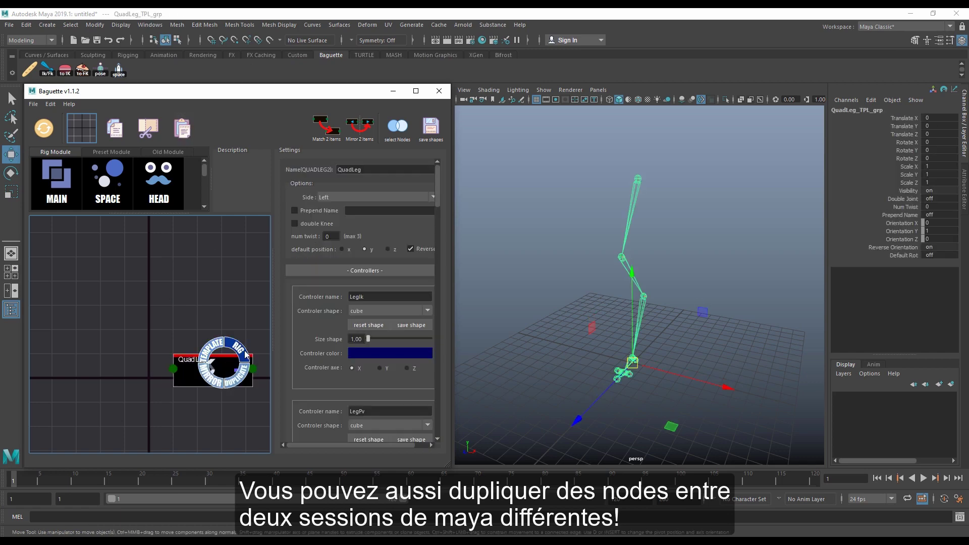
pyautogui.click(245, 354)
pyautogui.click(383, 270)
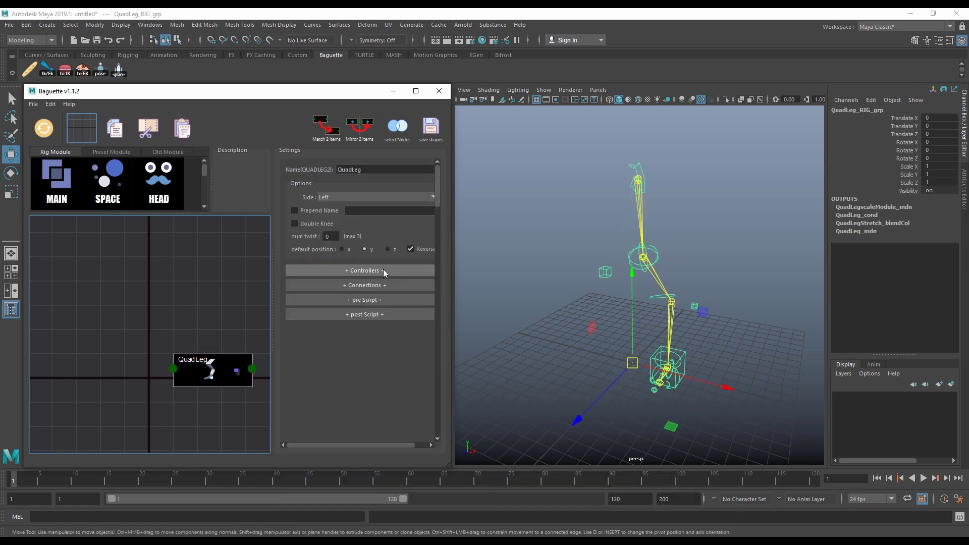
pyautogui.click(367, 314)
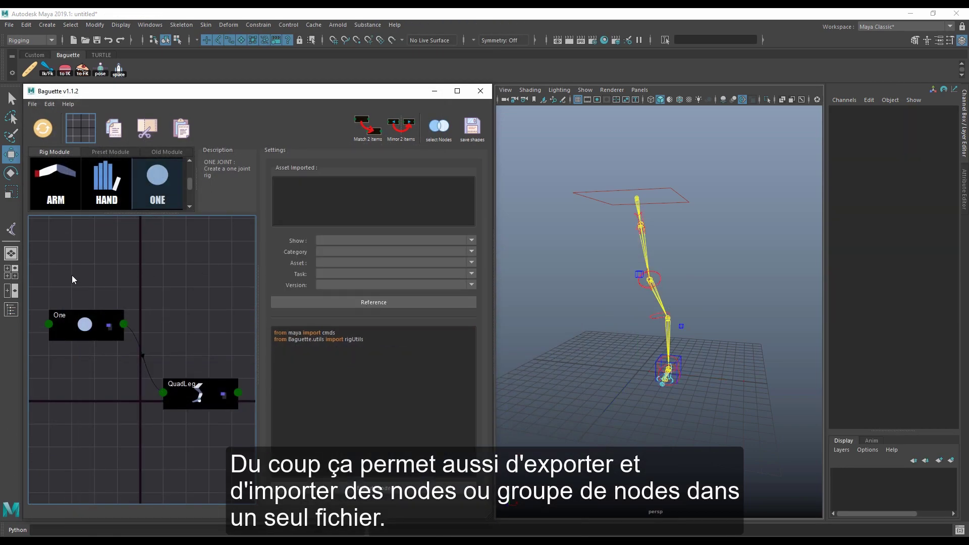
# Step: Select the One and QuadLeg nodes in the first session and export them to a rig node file named testNodes
pyautogui.moveTo(123, 323); pyautogui.dragTo(163, 392)
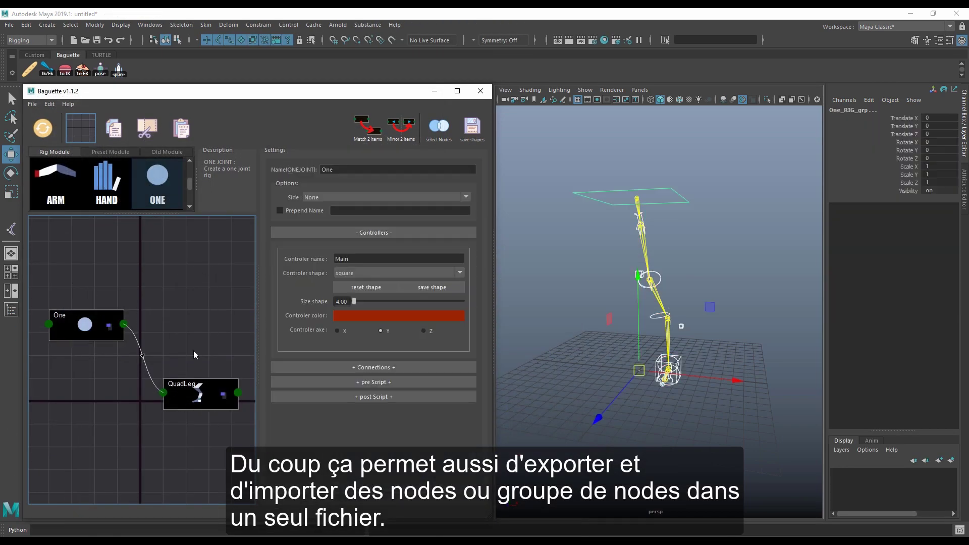
pyautogui.click(51, 105)
pyautogui.click(62, 163)
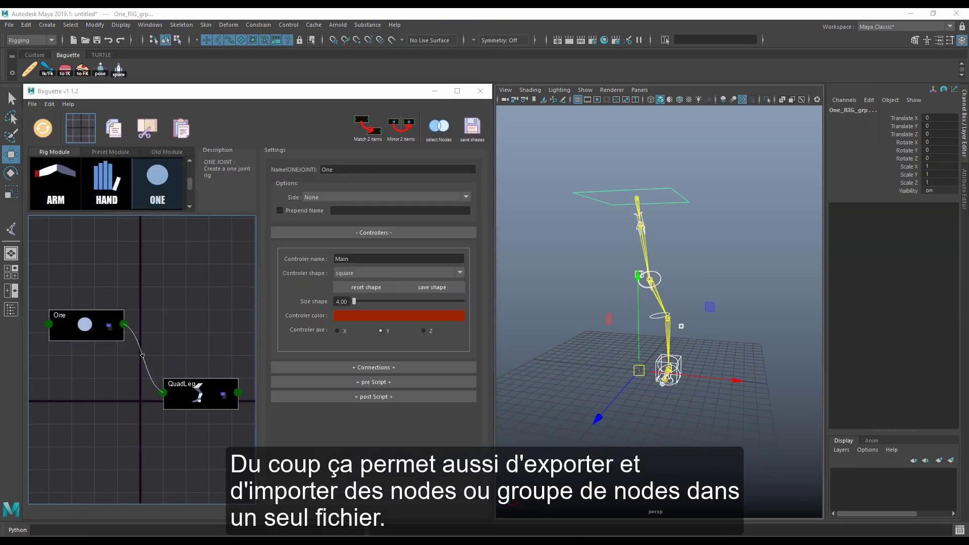
pyautogui.write('testNodes')
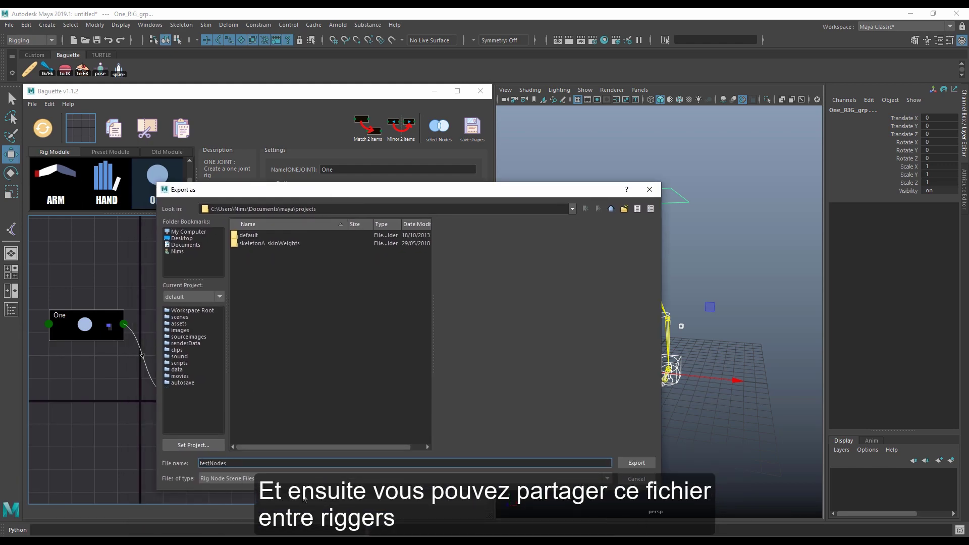
pyautogui.click(634, 463)
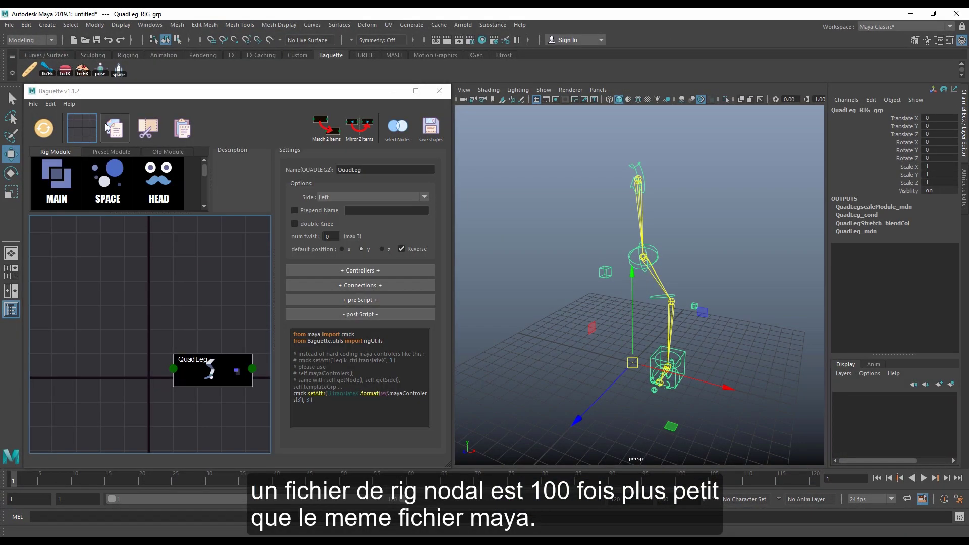
# Step: Replace the QuadLeg node in the second session with the nodes imported from the testNodes file, and build them as a rig
pyautogui.click(51, 103)
pyautogui.click(76, 170)
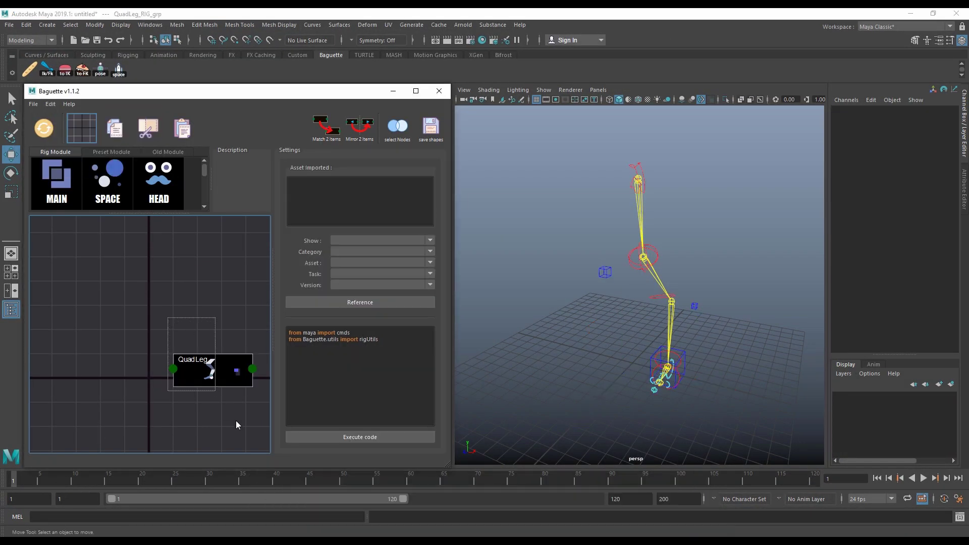
pyautogui.click(51, 104)
pyautogui.click(71, 171)
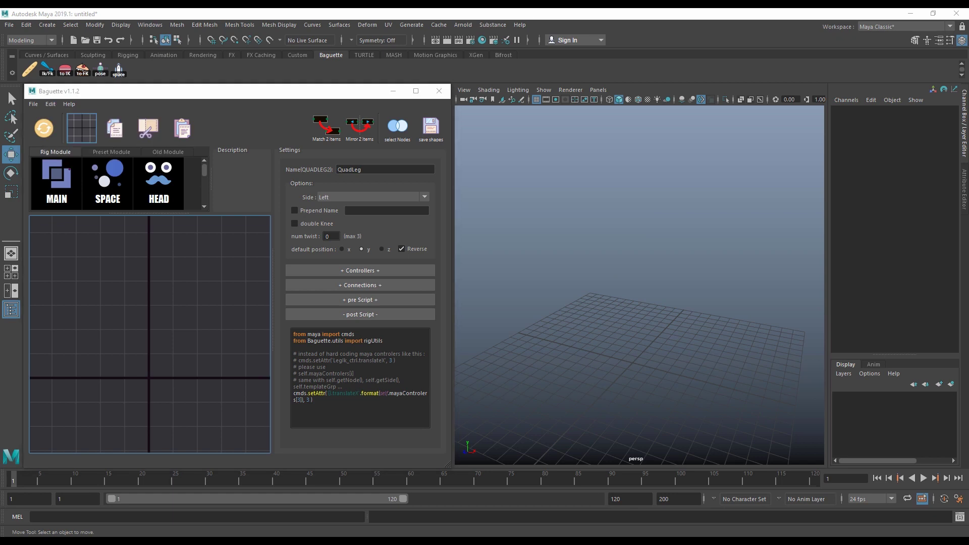
pyautogui.doubleClick(161, 222)
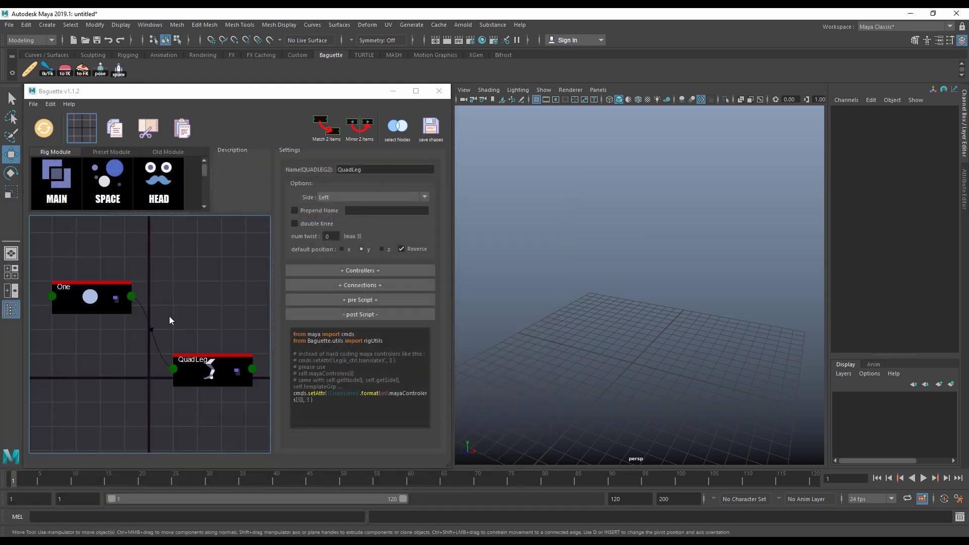
pyautogui.moveTo(87, 264); pyautogui.dragTo(215, 385)
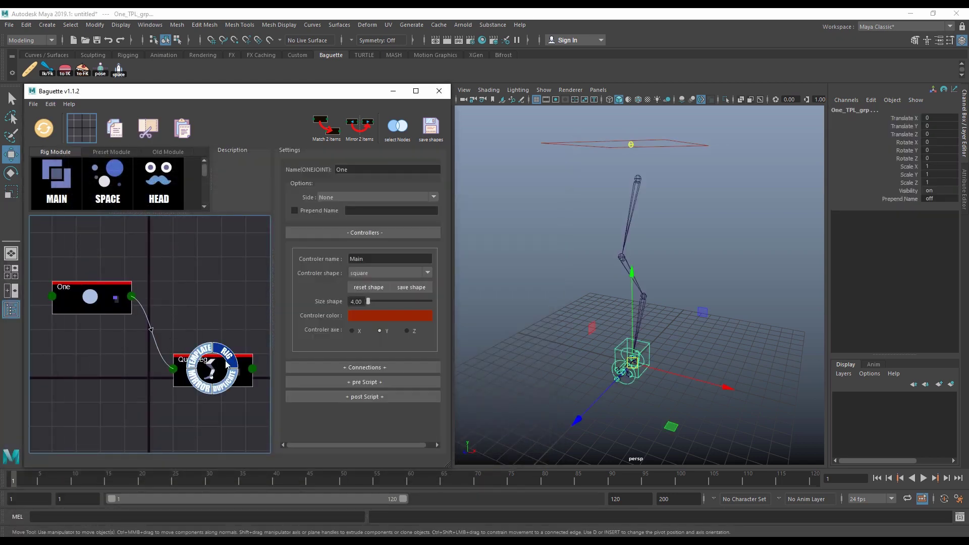
pyautogui.moveTo(577, 130); pyautogui.dragTo(619, 174)
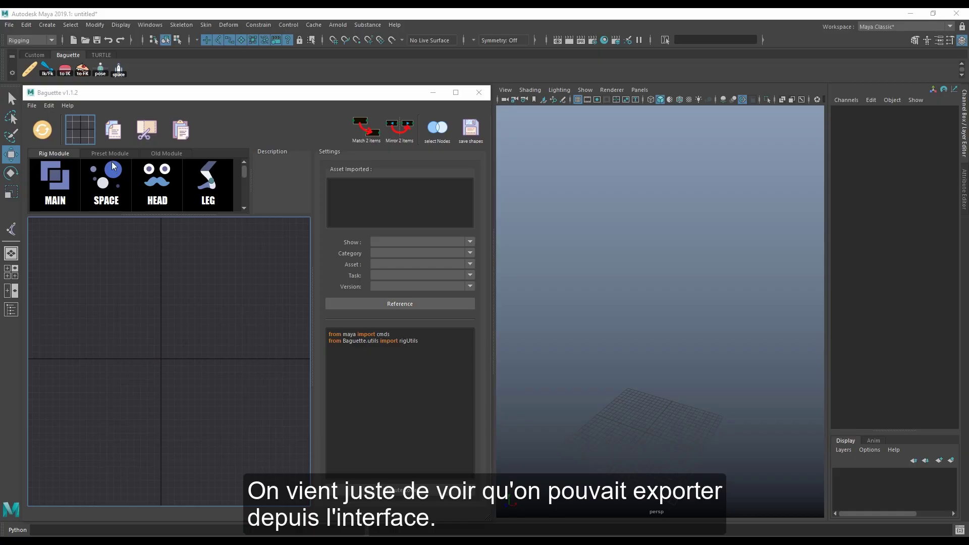
# Step: Create the full BIPED preset in the empty node graph and build all its nodes as a rig
pyautogui.click(112, 154)
pyautogui.moveTo(52, 196); pyautogui.dragTo(47, 245)
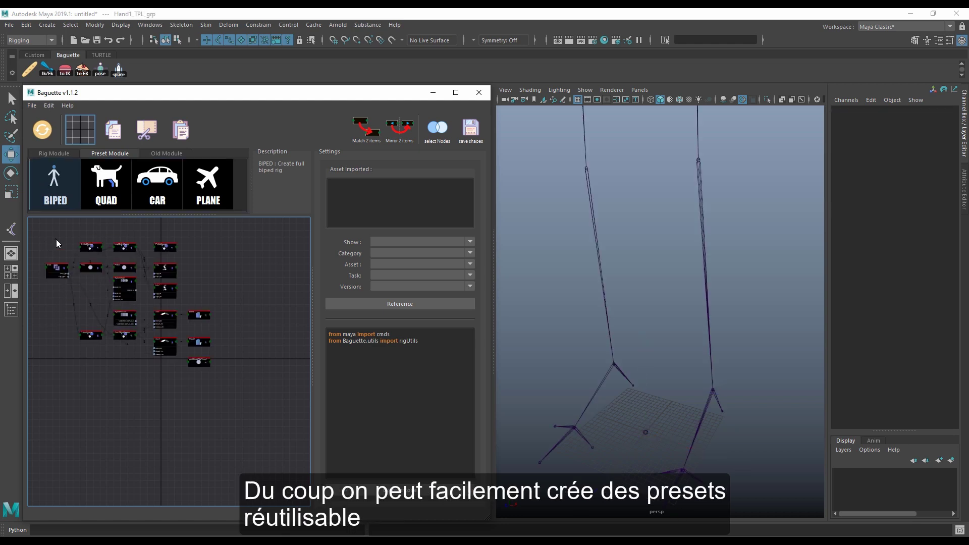
pyautogui.moveTo(115, 290); pyautogui.dragTo(278, 454)
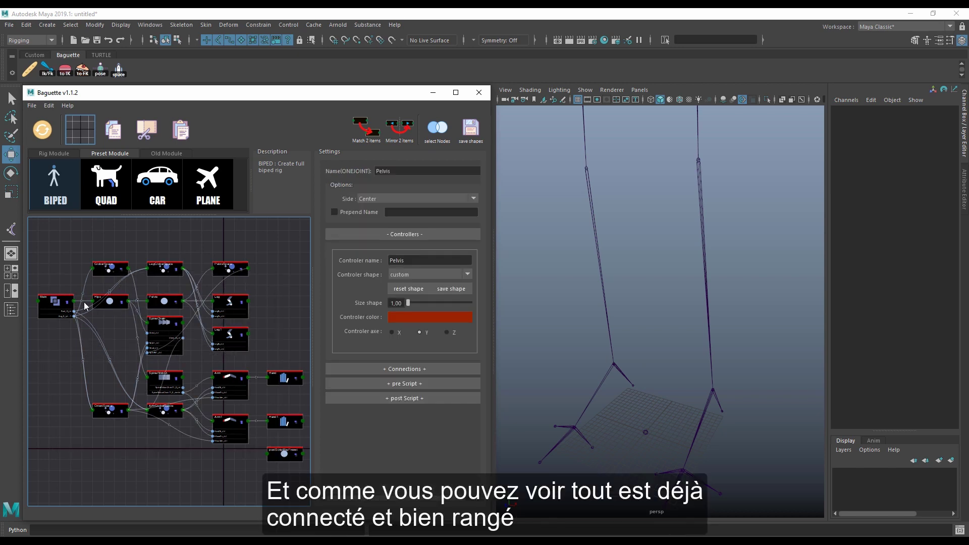
pyautogui.rightClick(60, 301)
pyautogui.click(74, 291)
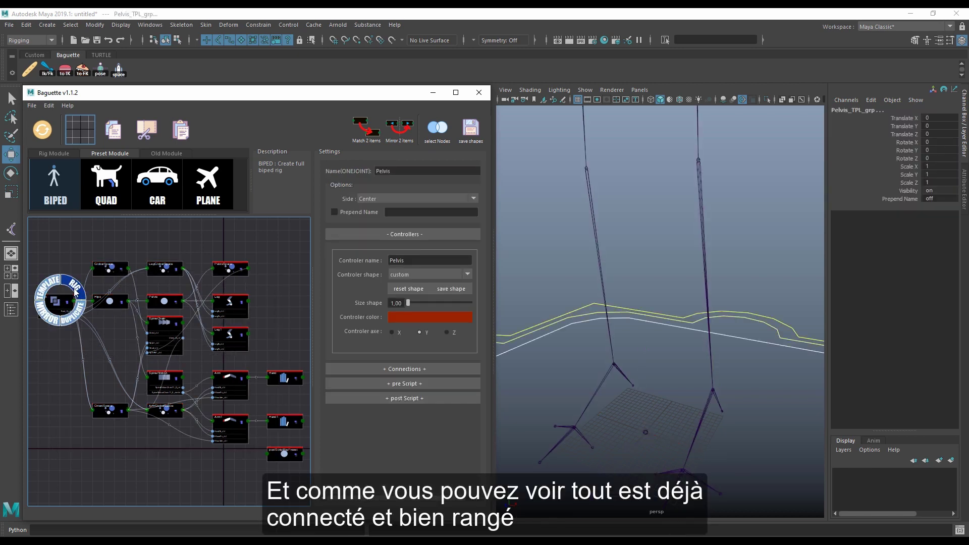
pyautogui.moveTo(75, 292); pyautogui.dragTo(74, 290, button='right')
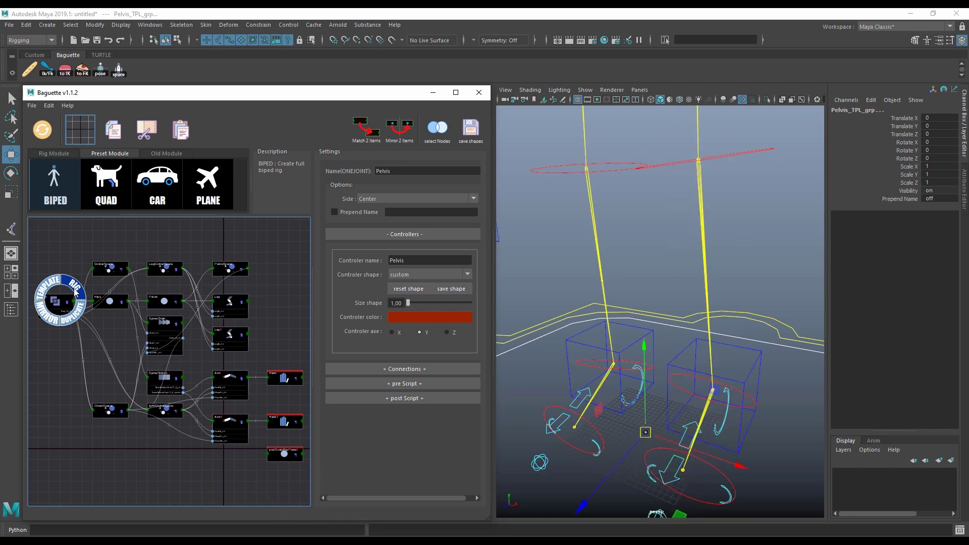
# Step: Move the biped's Global controller to test the whole rig, and undo the move
pyautogui.click(661, 282)
pyautogui.keyDown('alt'); pyautogui.moveTo(612, 262); pyautogui.dragTo(747, 385); pyautogui.keyUp('alt')
pyautogui.click(724, 412)
pyautogui.keyDown('alt'); pyautogui.moveTo(651, 405); pyautogui.dragTo(648, 364); pyautogui.keyUp('alt')
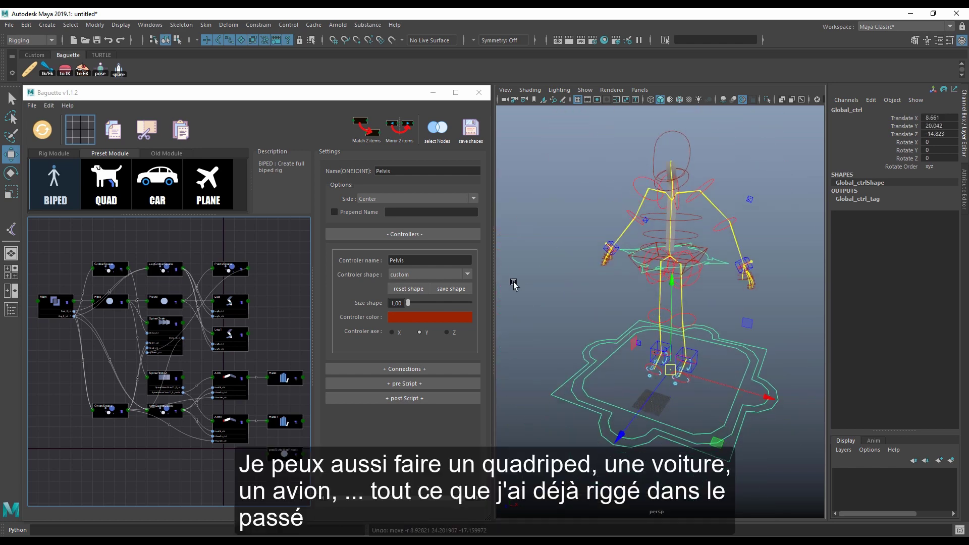
pyautogui.hotkey('ctrl', 'z')
# Step: Look through the QUAD, CAR and PLANE preset modules and return to BIPED
pyautogui.click(94, 188)
pyautogui.click(158, 188)
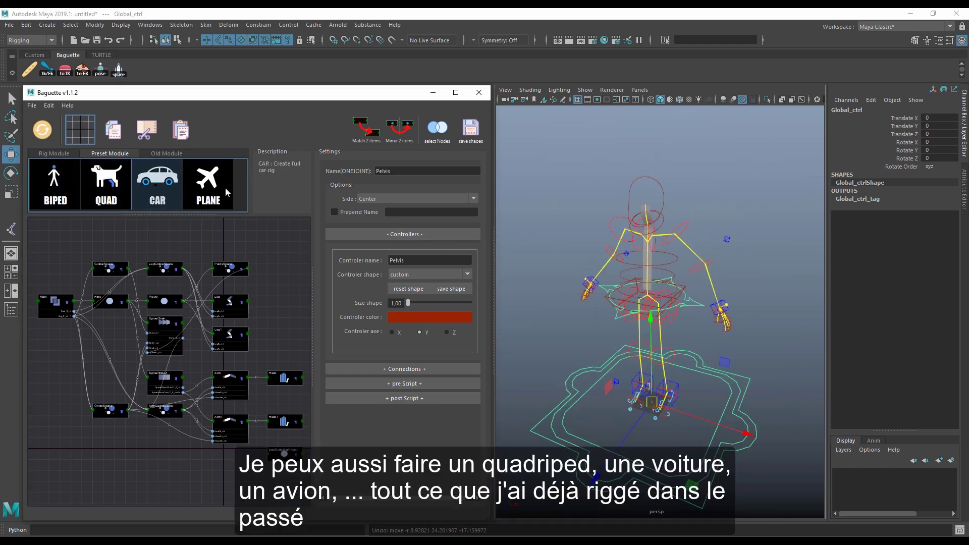
pyautogui.click(220, 185)
pyautogui.click(65, 189)
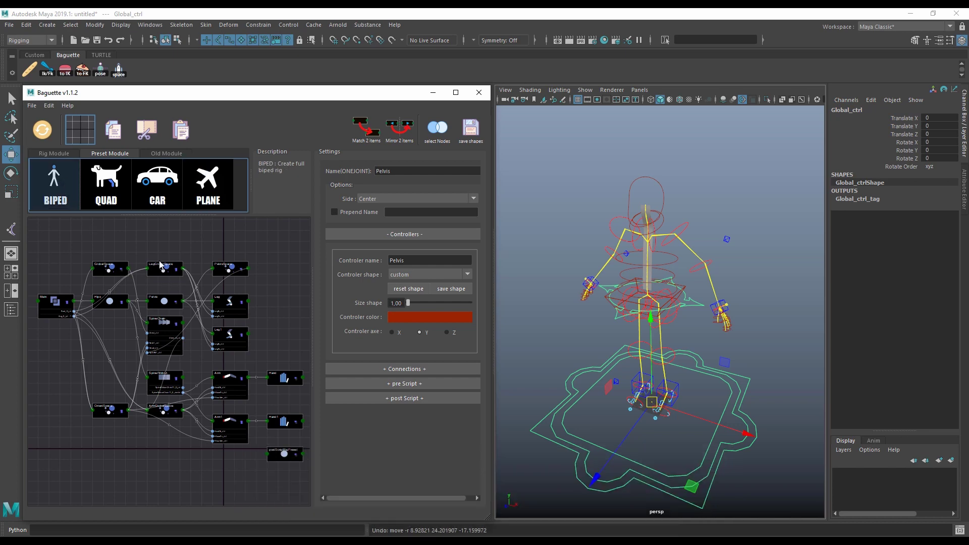
# Step: Frame the spine nodes, the Leg1 node and the Main node in the node graph, returning to the full graph after each
pyautogui.moveTo(123, 245); pyautogui.dragTo(174, 388)
pyautogui.press('f')
pyautogui.press('a')
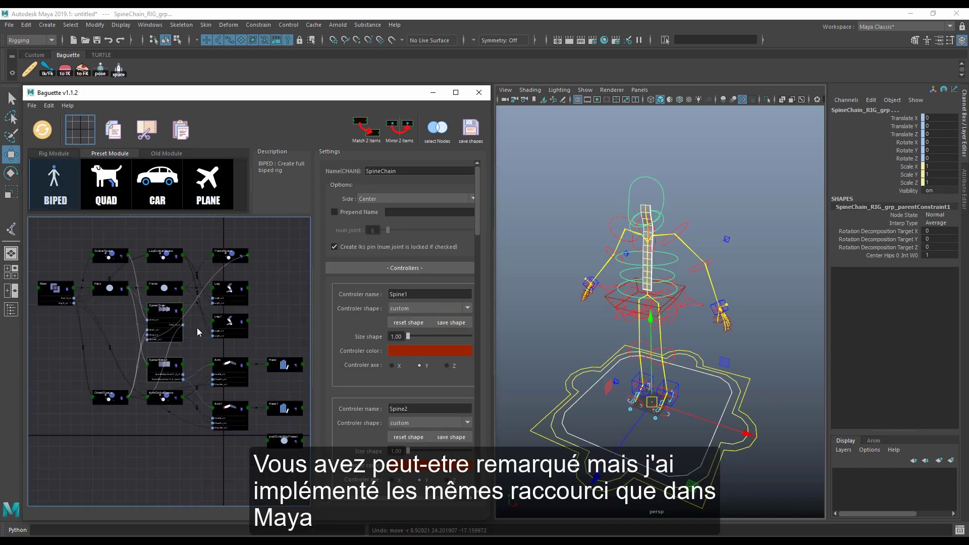
pyautogui.click(231, 327)
pyautogui.press('f')
pyautogui.click(727, 301)
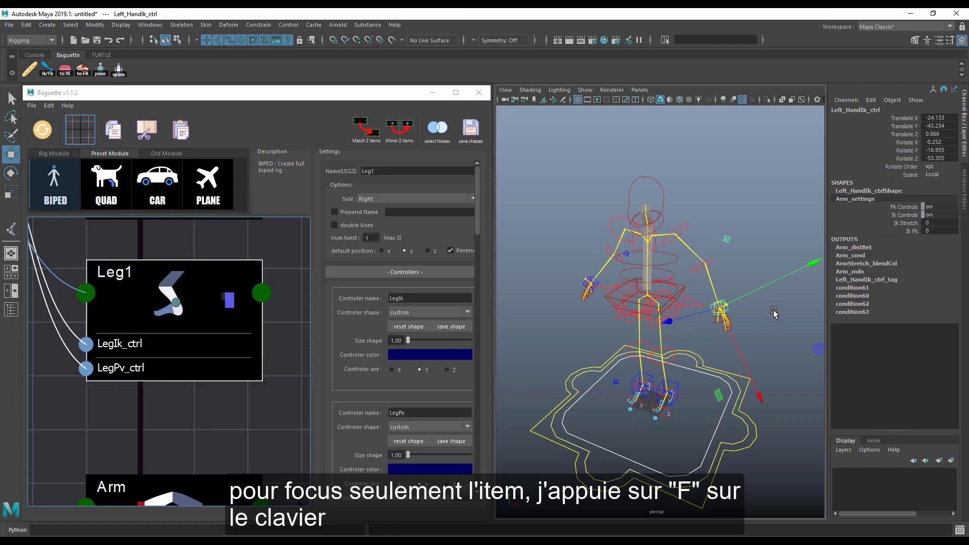
pyautogui.press('a')
pyautogui.click(47, 281)
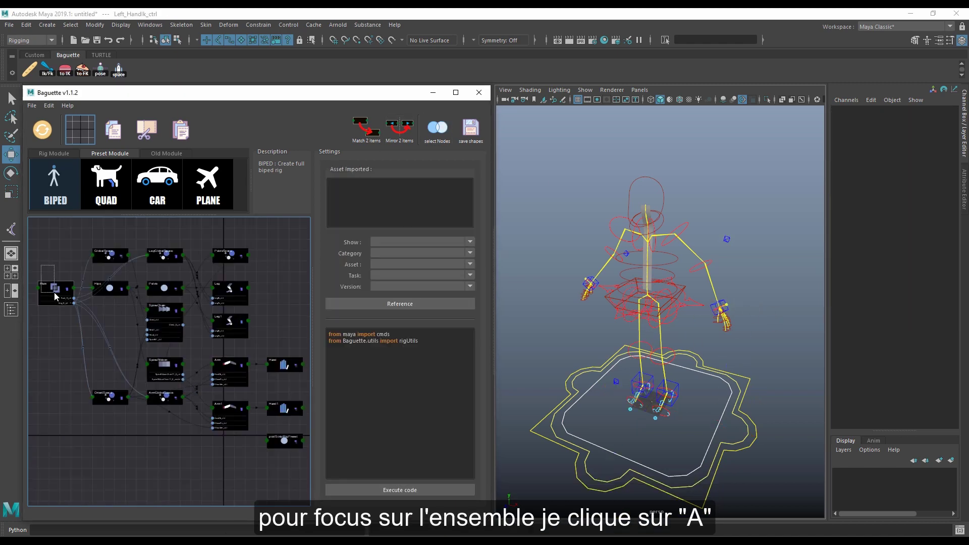
pyautogui.press('f')
pyautogui.press('a')
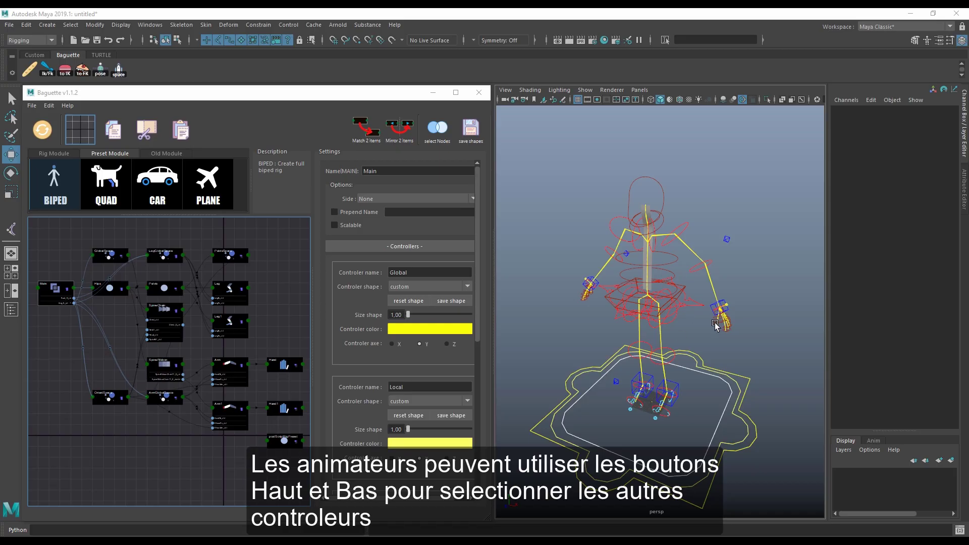
# Step: Walk up and down the biped's controller hierarchy, starting from the Left_Thumb_2 controller
pyautogui.click(716, 326)
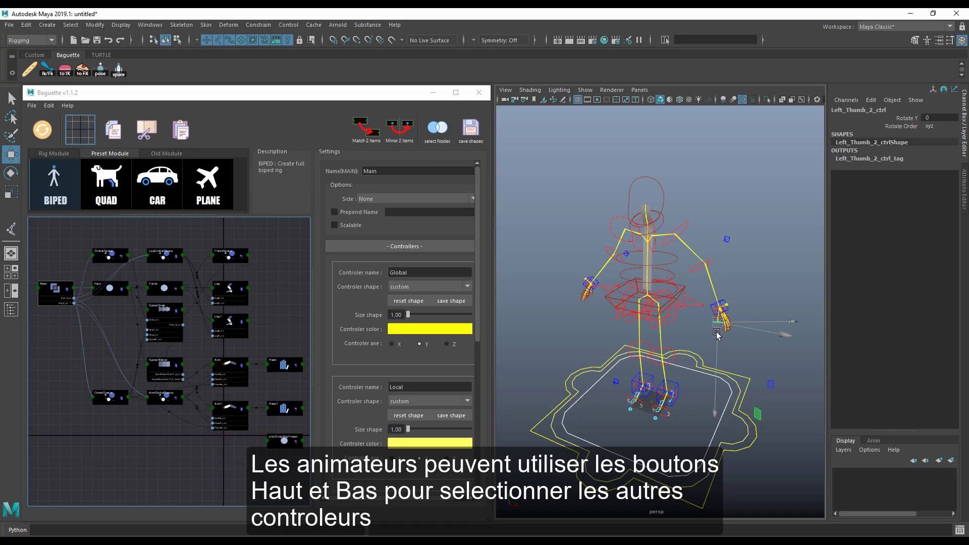
pyautogui.press('Up')
pyautogui.press('Up')
pyautogui.press('Up')
pyautogui.press('Up')
pyautogui.press('Up')
pyautogui.press('Up')
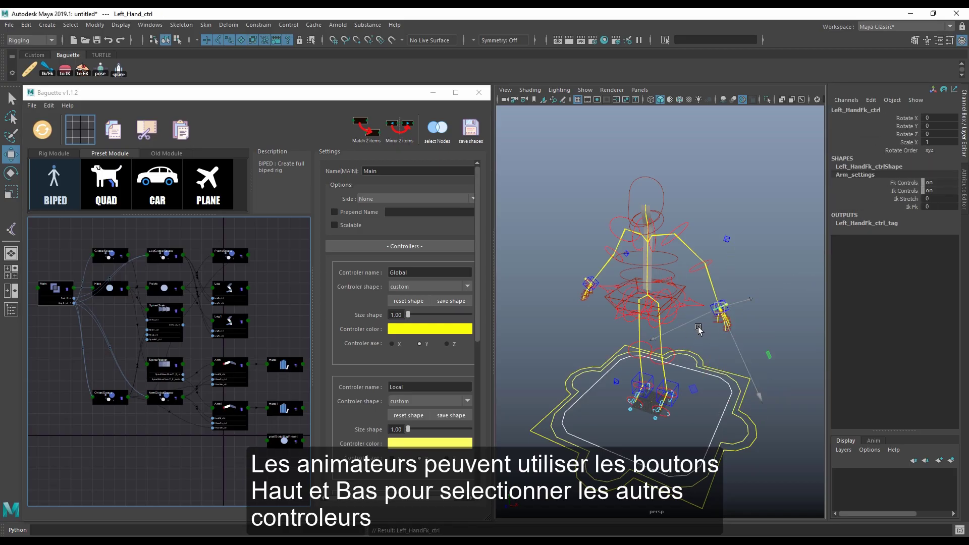
pyautogui.press('Down')
pyautogui.press('Down')
pyautogui.press('Down')
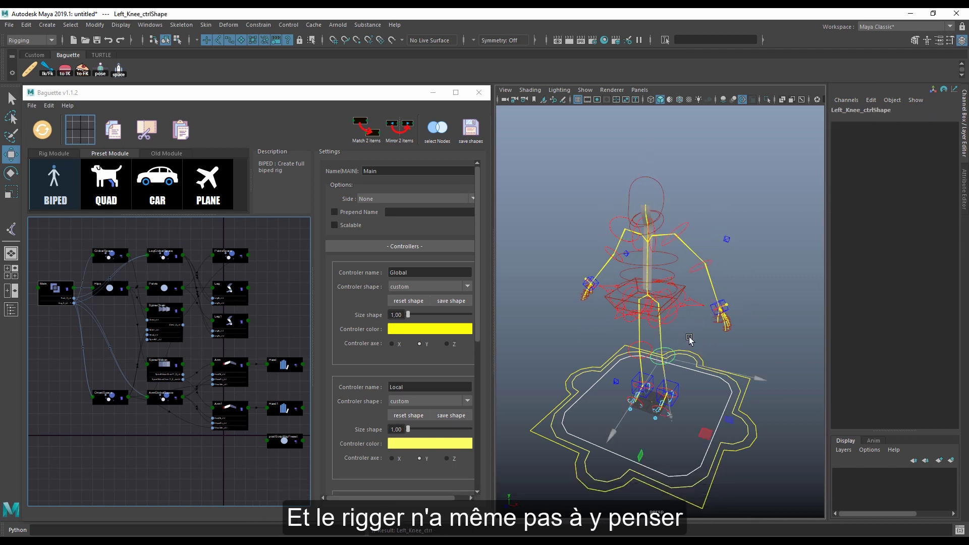
pyautogui.press('Up')
pyautogui.press('Up')
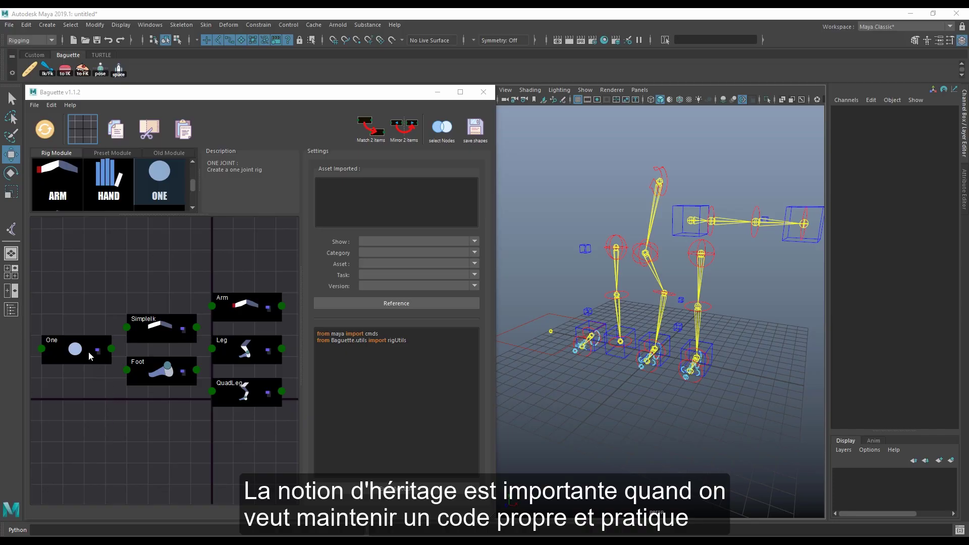
# Step: Examine the settings of the One, SimpleIk, Foot, Arm, Leg and QuadLeg modules in turn
pyautogui.click(89, 351)
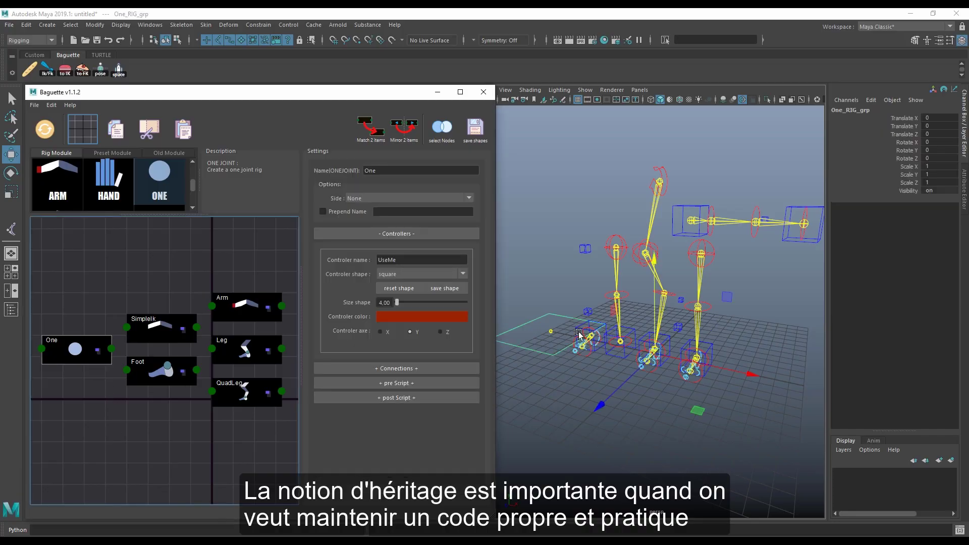
pyautogui.click(166, 340)
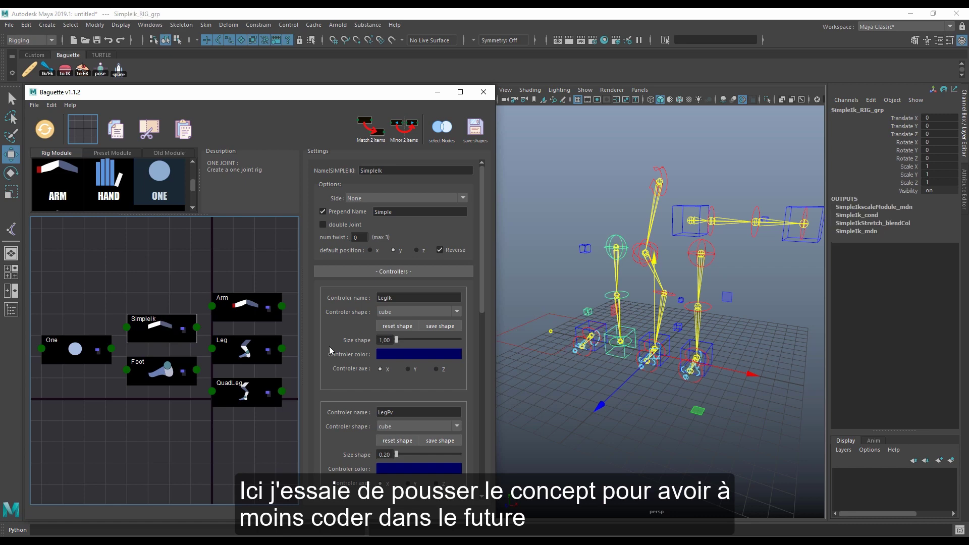
pyautogui.click(158, 370)
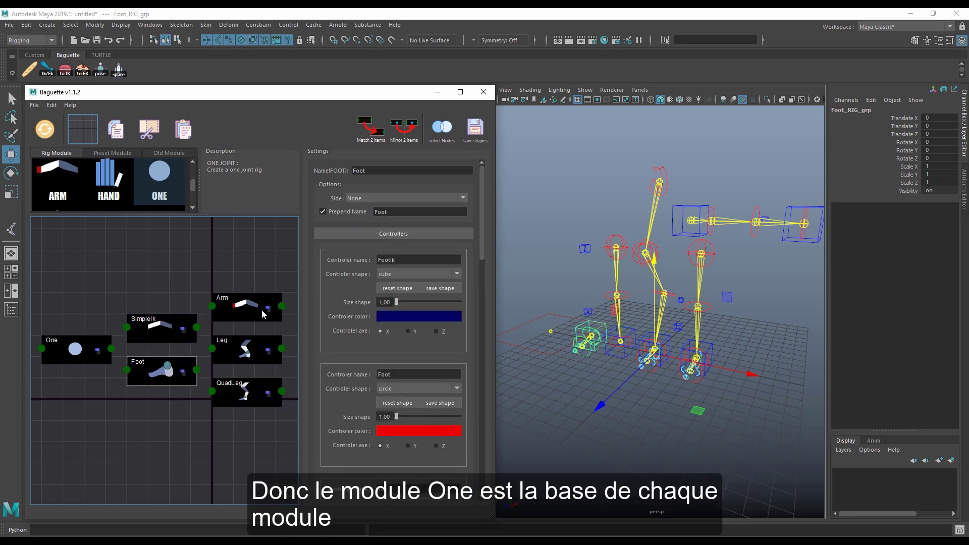
pyautogui.click(247, 304)
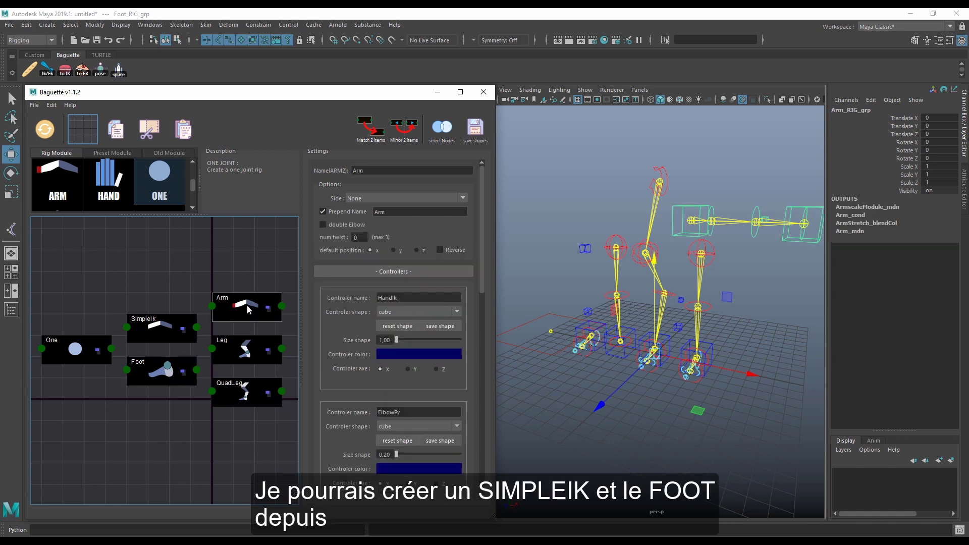
pyautogui.click(255, 354)
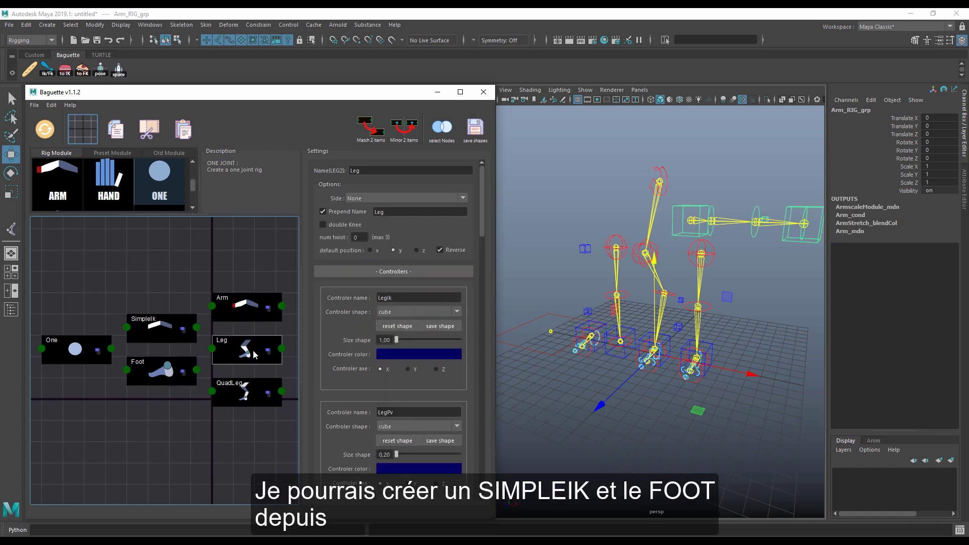
pyautogui.click(259, 395)
# Step: Enable the double joint option on the SimpleIk module and rebuild its rig
pyautogui.click(159, 325)
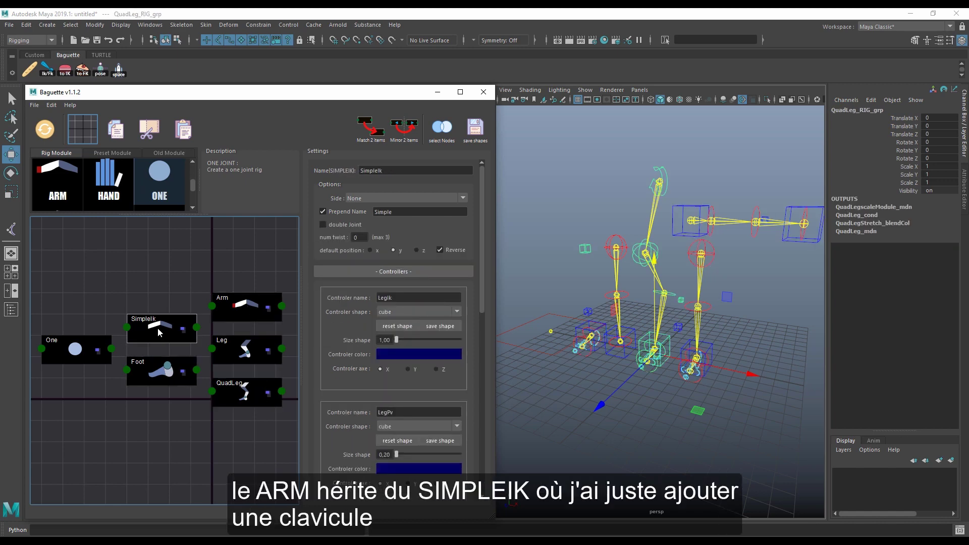
pyautogui.click(331, 225)
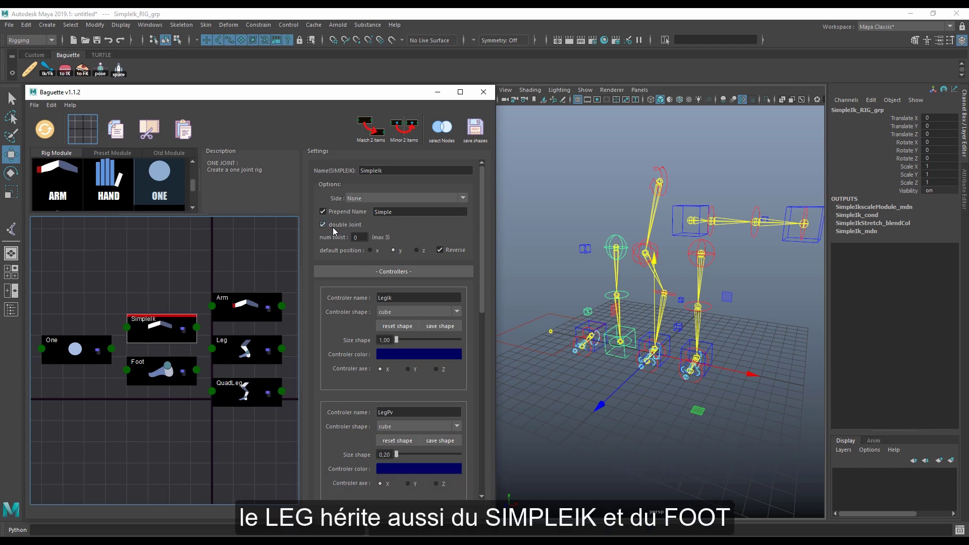
pyautogui.click(186, 322)
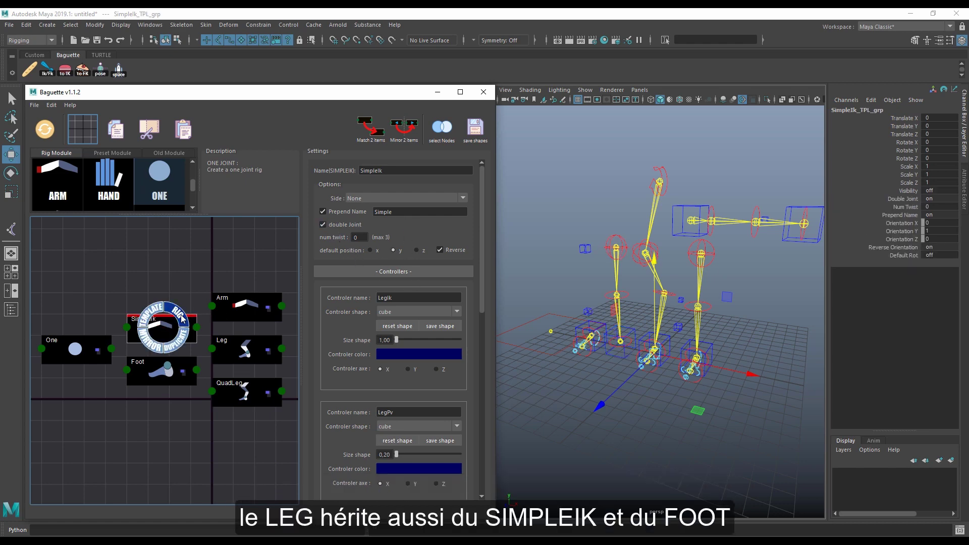
# Step: Test the bend of the SimpleIk double joint by moving its SimpleLegIk controller, and undo the move
pyautogui.click(625, 359)
pyautogui.moveTo(620, 341)
pyautogui.mouseDown()
pyautogui.moveTo(637, 325)
pyautogui.moveTo(613, 331)
pyautogui.mouseUp()
pyautogui.hotkey('ctrl', 'z')
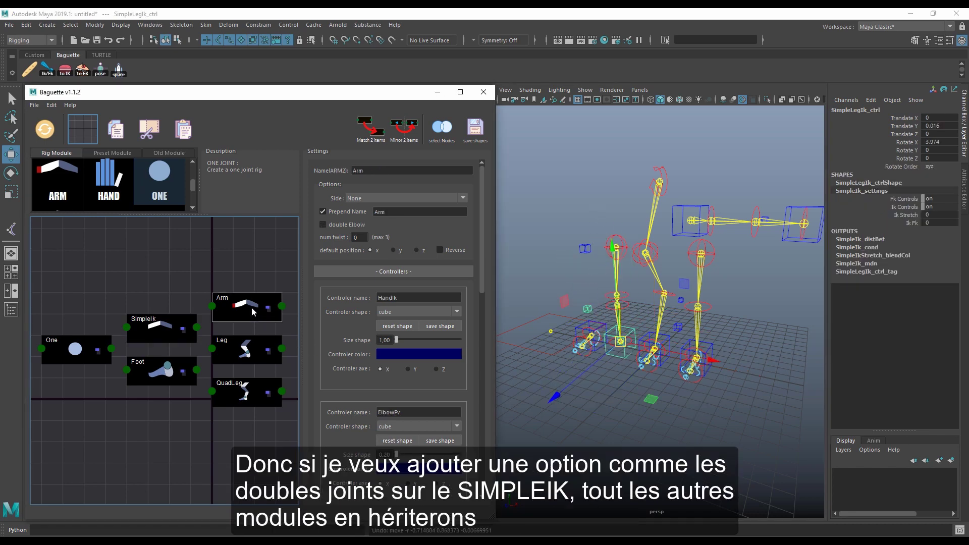
# Step: Enable the double elbow option on the Arm module and rebuild its rig
pyautogui.click(251, 307)
pyautogui.click(344, 223)
pyautogui.click(271, 310)
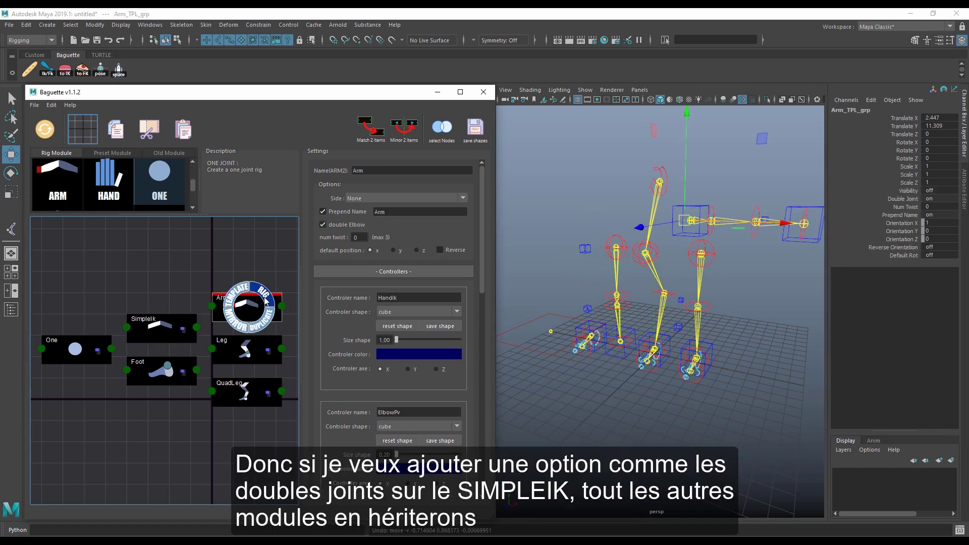
pyautogui.click(266, 296)
# Step: Test the bend of the arm's double elbow by moving its hand IK controller, and undo the move
pyautogui.keyDown('alt'); pyautogui.moveTo(718, 244); pyautogui.dragTo(722, 255); pyautogui.keyUp('alt')
pyautogui.click(797, 253)
pyautogui.moveTo(813, 232); pyautogui.dragTo(807, 245)
pyautogui.hotkey('ctrl', 'z')
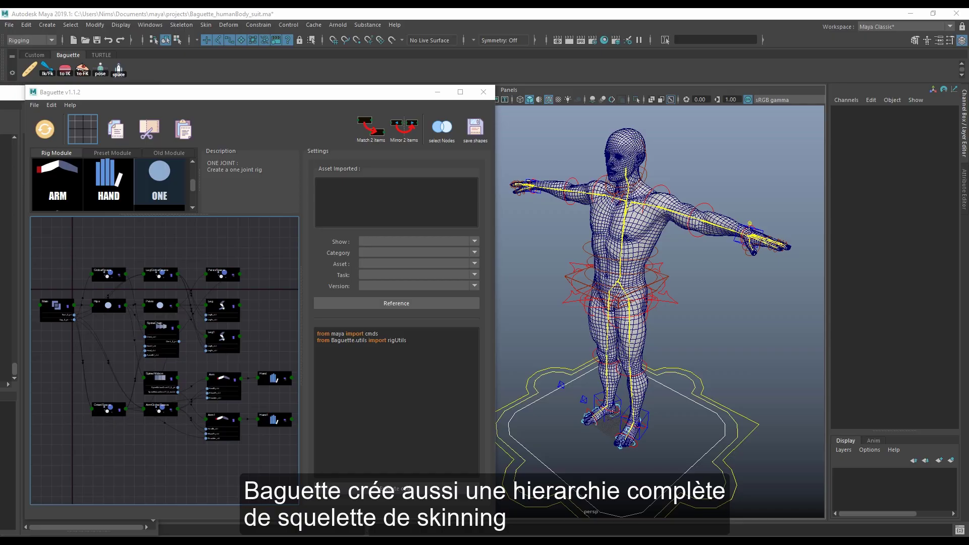
# Step: Bring up the human body scene's hierarchy and examine RIG_grp with its Pelvis, SpineRibbon and SpineChain rig groups
pyautogui.hotkey('alt', 'Tab')
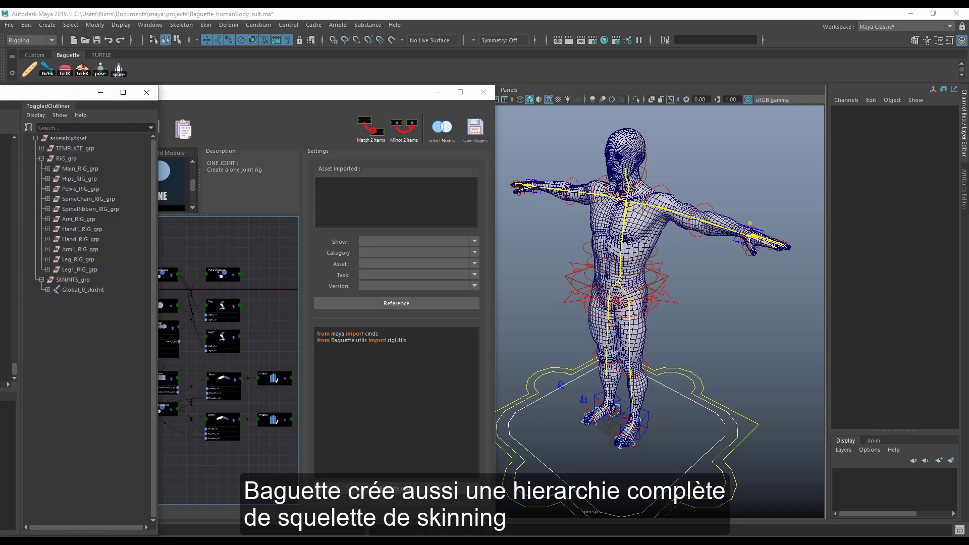
pyautogui.click(59, 159)
pyautogui.click(91, 189)
pyautogui.click(87, 208)
pyautogui.click(84, 198)
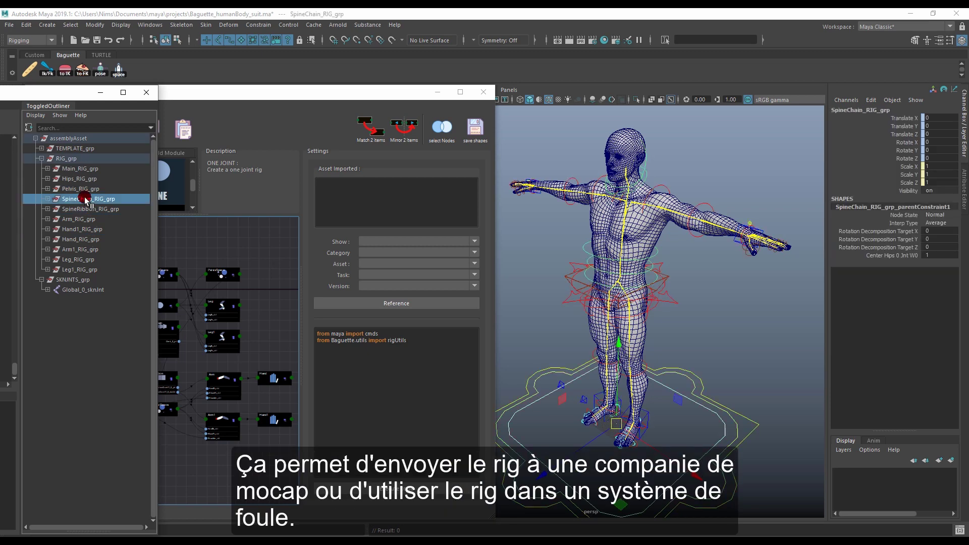